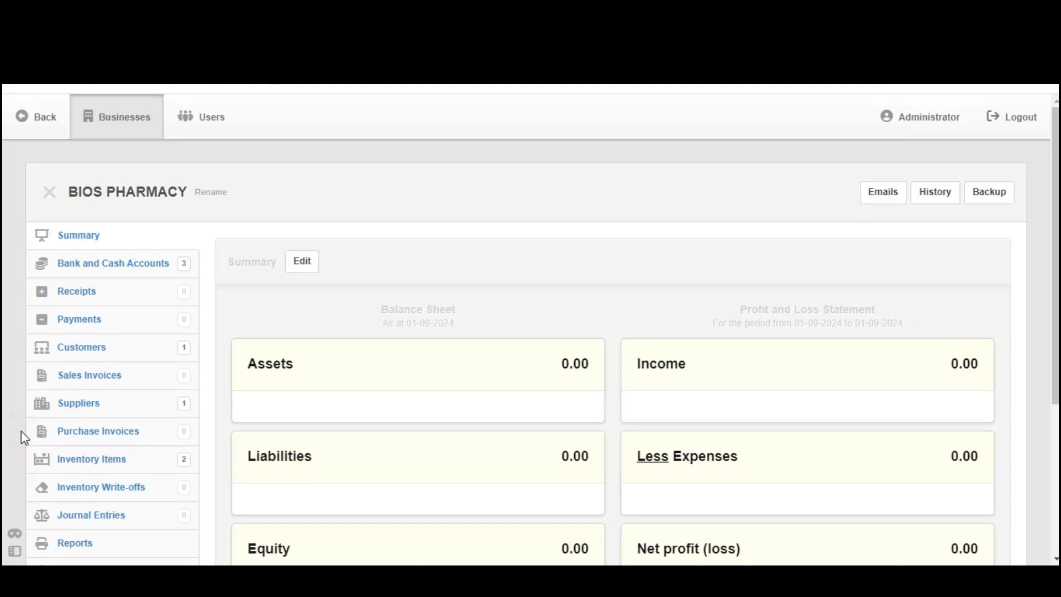
Open the business's purchase invoices and start a new purchase invoice
{"action": "left_click_drag", "start_coordinate": [25, 437], "coordinate": [147, 438]}
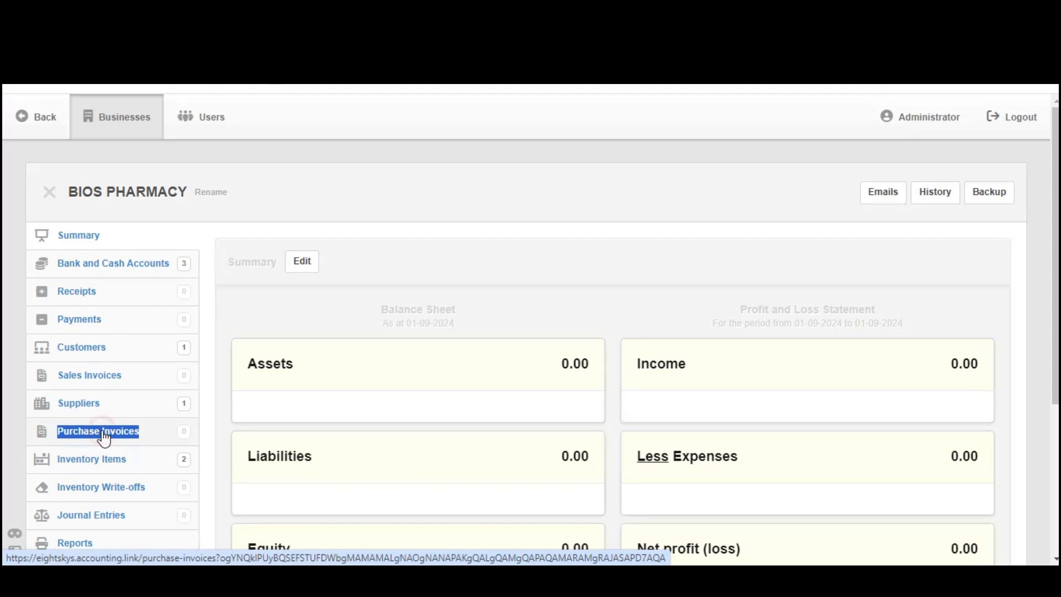
{"action": "left_click", "coordinate": [147, 423]}
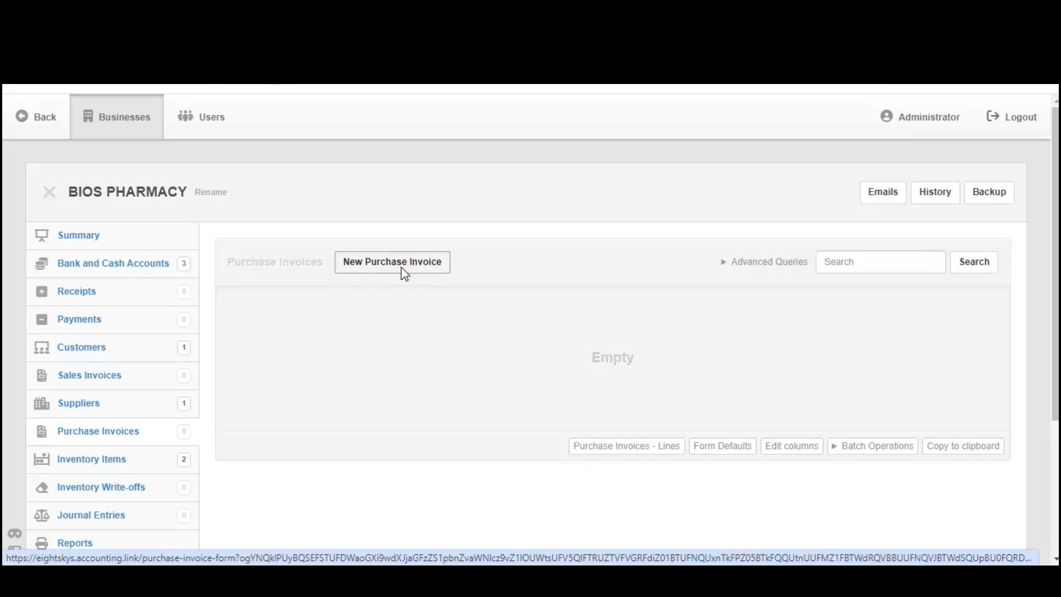
{"action": "scroll", "coordinate": [400, 272], "scroll_direction": "down", "scroll_amount": 2}
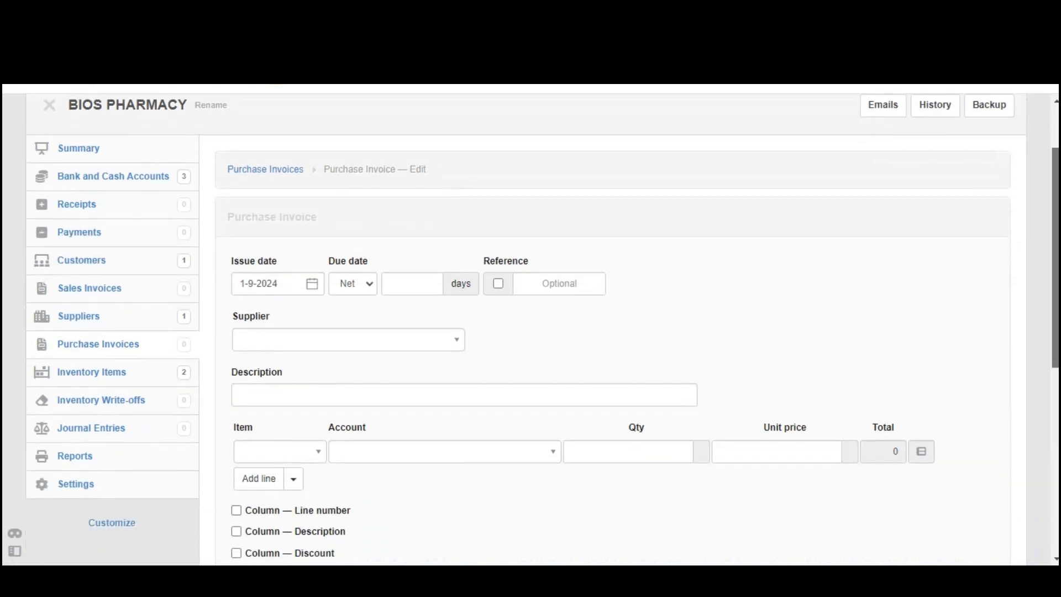
{"action": "scroll", "coordinate": [817, 116], "scroll_direction": "down", "scroll_amount": 1}
Set the purchase invoice's issue date to 1-8-2024 and choose JB PHARMACY as the supplier
{"action": "left_click", "coordinate": [277, 212]}
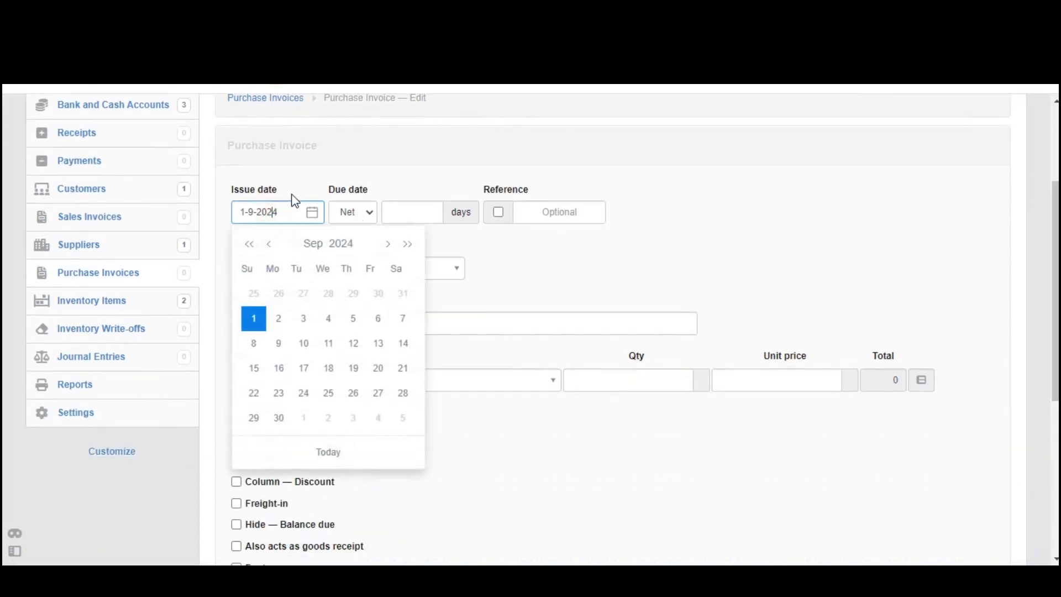
{"action": "left_click", "coordinate": [270, 244]}
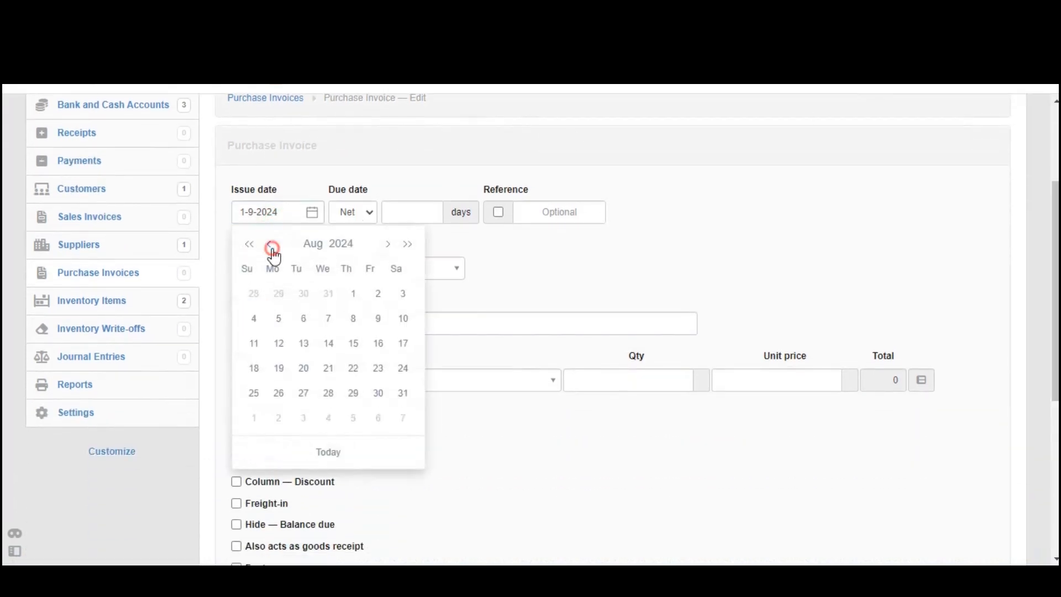
{"action": "left_click", "coordinate": [349, 302]}
{"action": "left_click", "coordinate": [280, 213]}
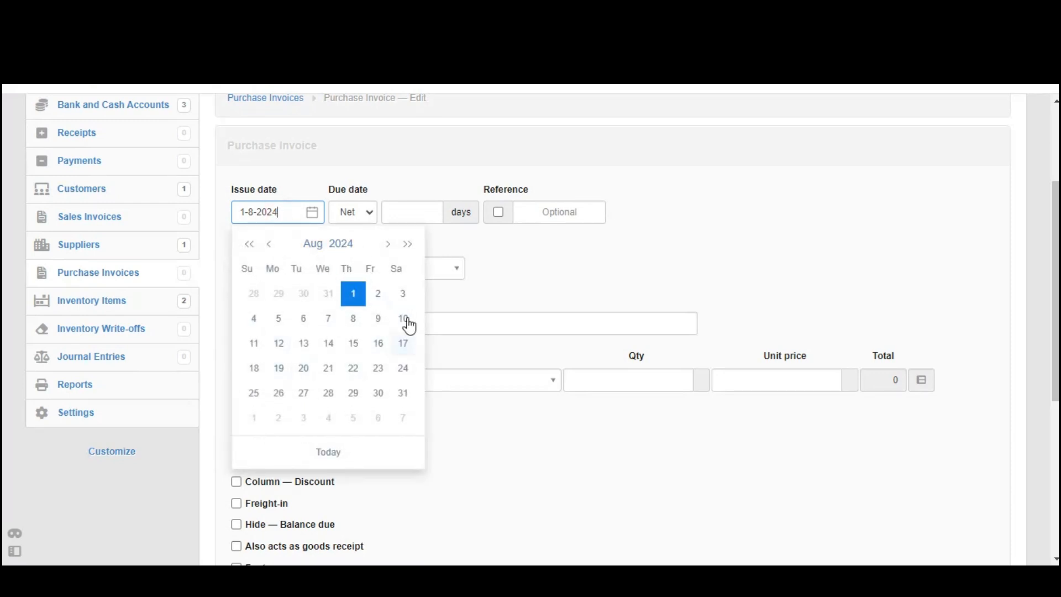
{"action": "left_click", "coordinate": [493, 283]}
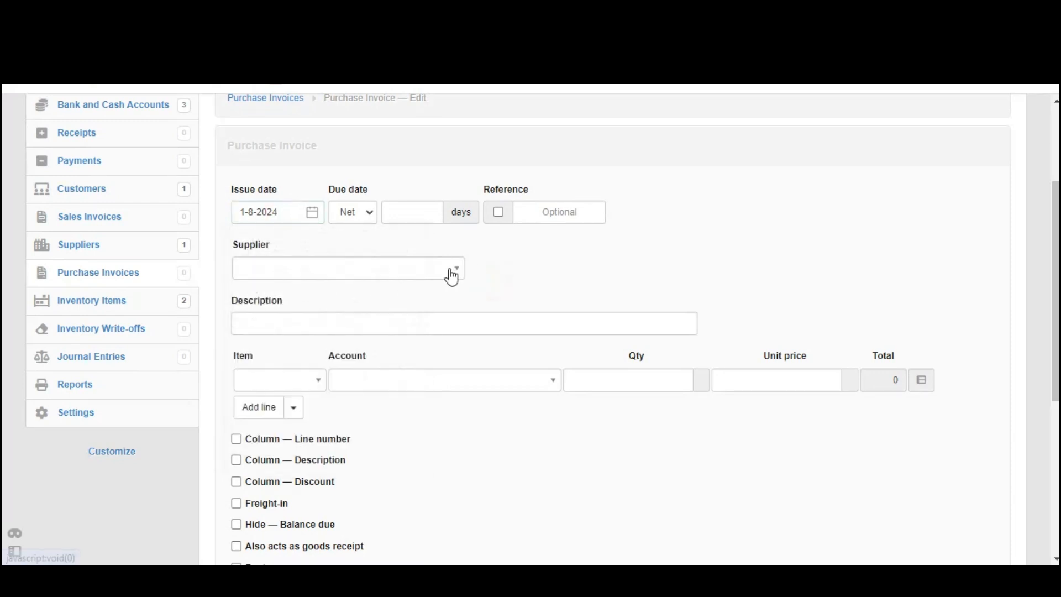
{"action": "left_click", "coordinate": [449, 269]}
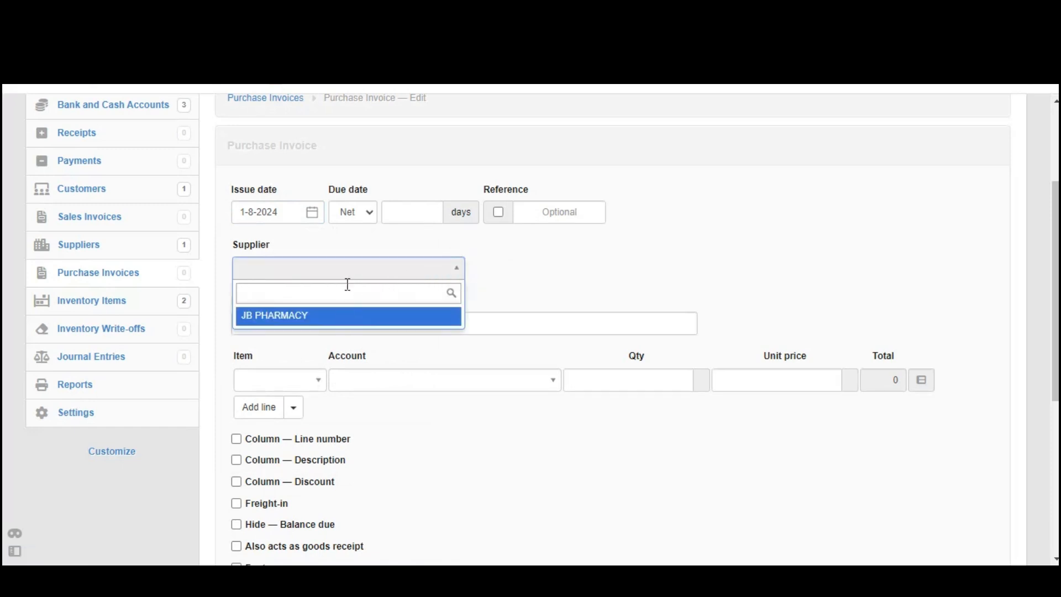
{"action": "left_click", "coordinate": [327, 318]}
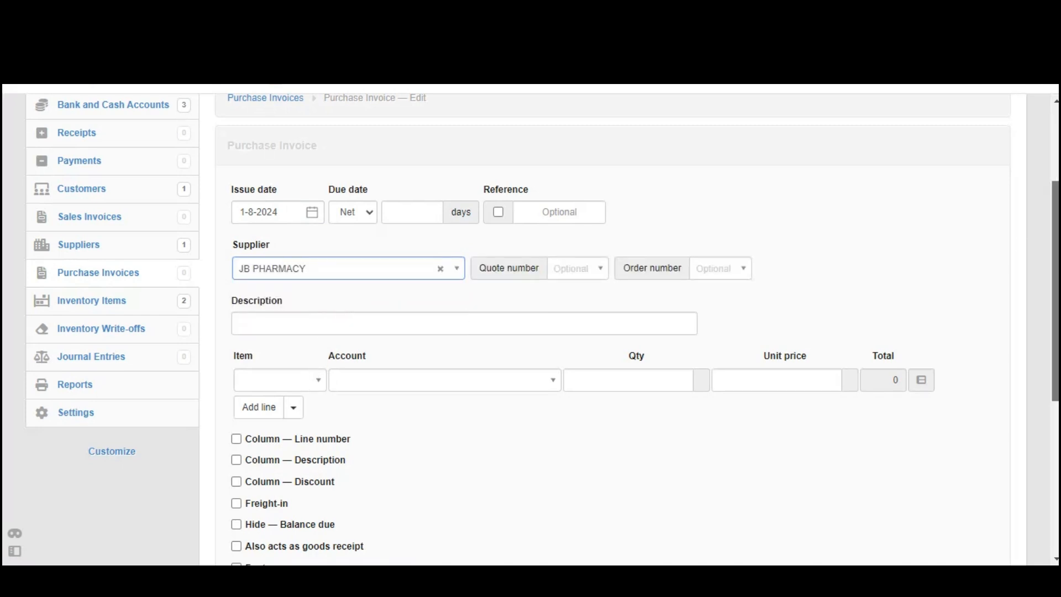
Enter Albendazole Tablets as the first line item of the purchase invoice with a quantity of 1000
{"action": "scroll", "coordinate": [530, 326], "scroll_direction": "down", "scroll_amount": 1}
{"action": "left_click", "coordinate": [308, 327]}
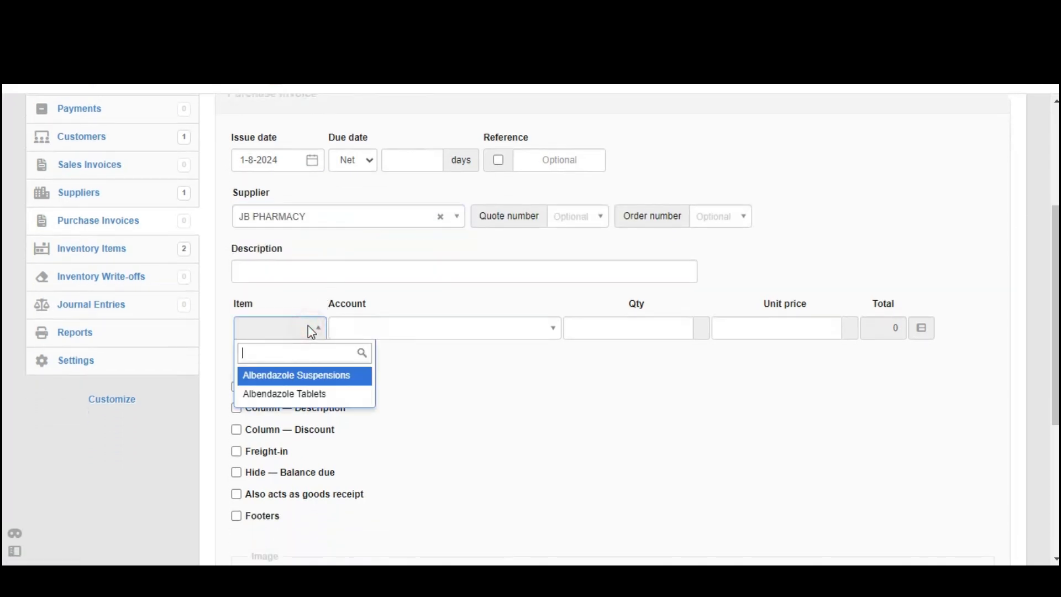
{"action": "left_click", "coordinate": [316, 394]}
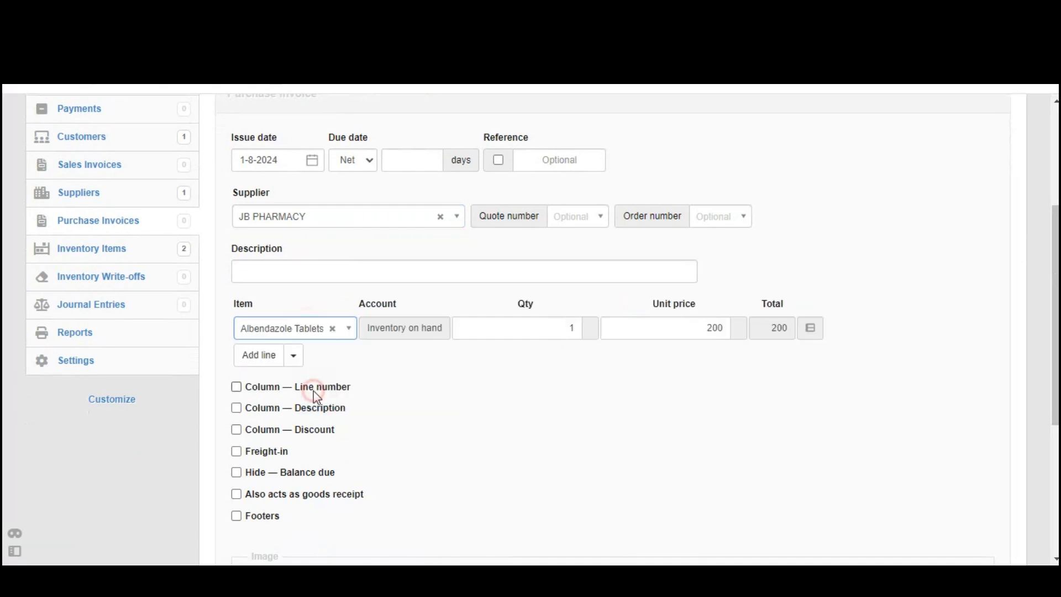
{"action": "left_click", "coordinate": [527, 326]}
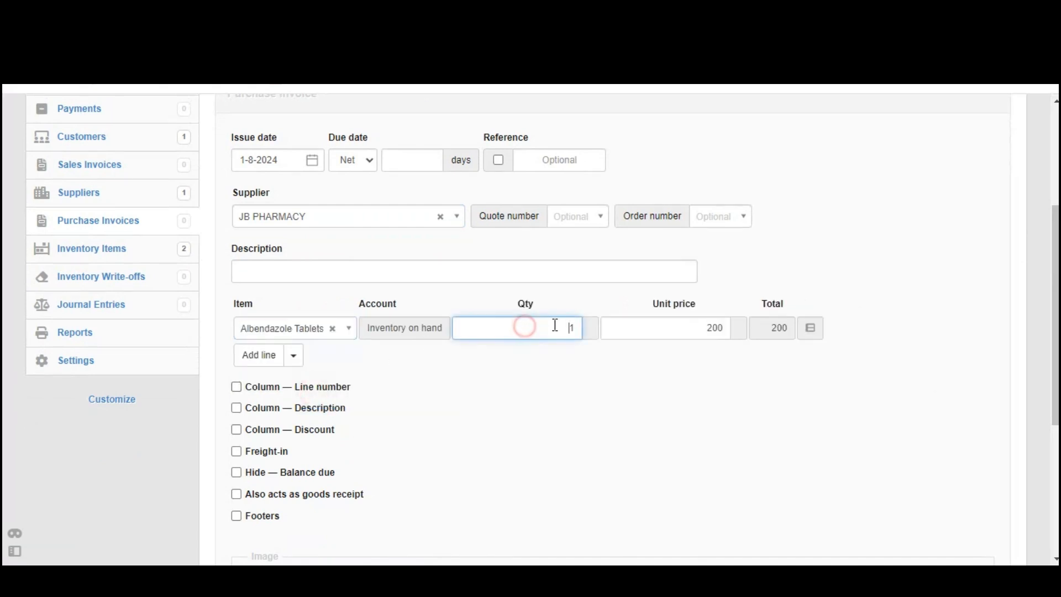
{"action": "type", "text": "000"}
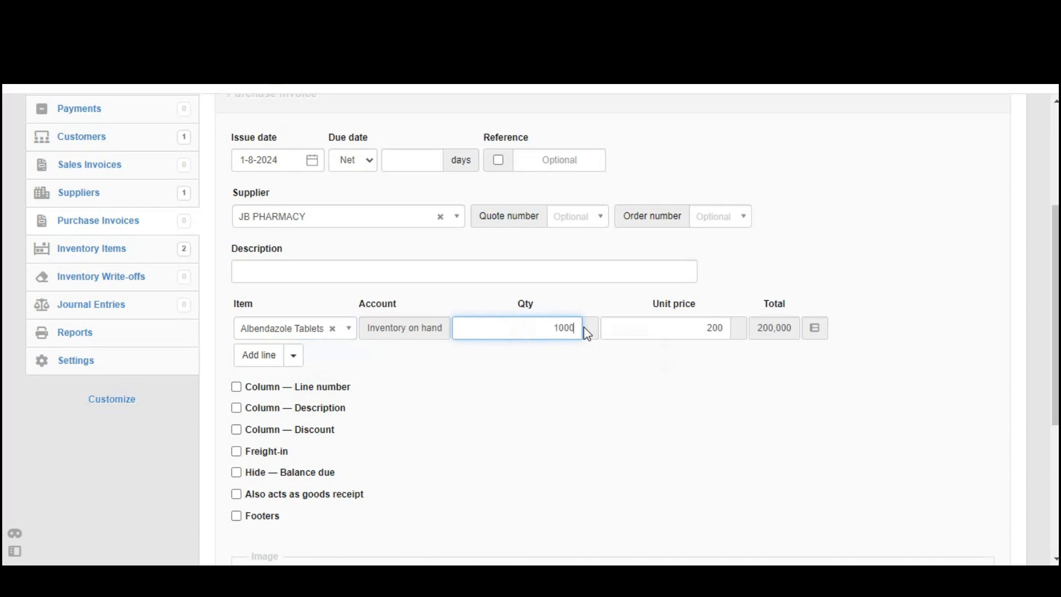
{"action": "left_click_drag", "start_coordinate": [626, 328], "coordinate": [737, 338]}
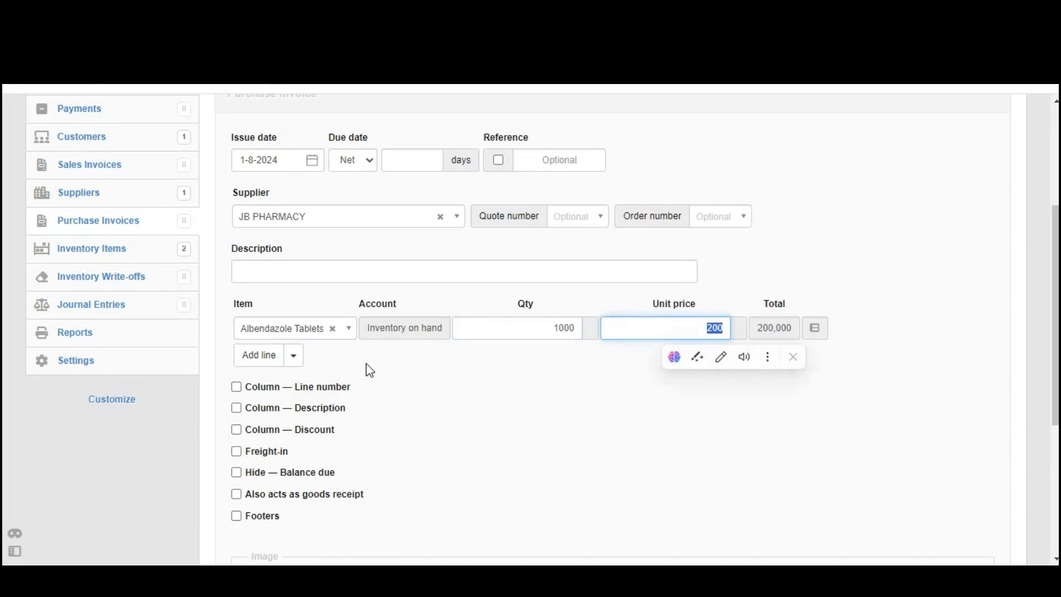
Add a second line to the purchase invoice for Albendazole Suspensions with a quantity of 3000
{"action": "left_click", "coordinate": [269, 356]}
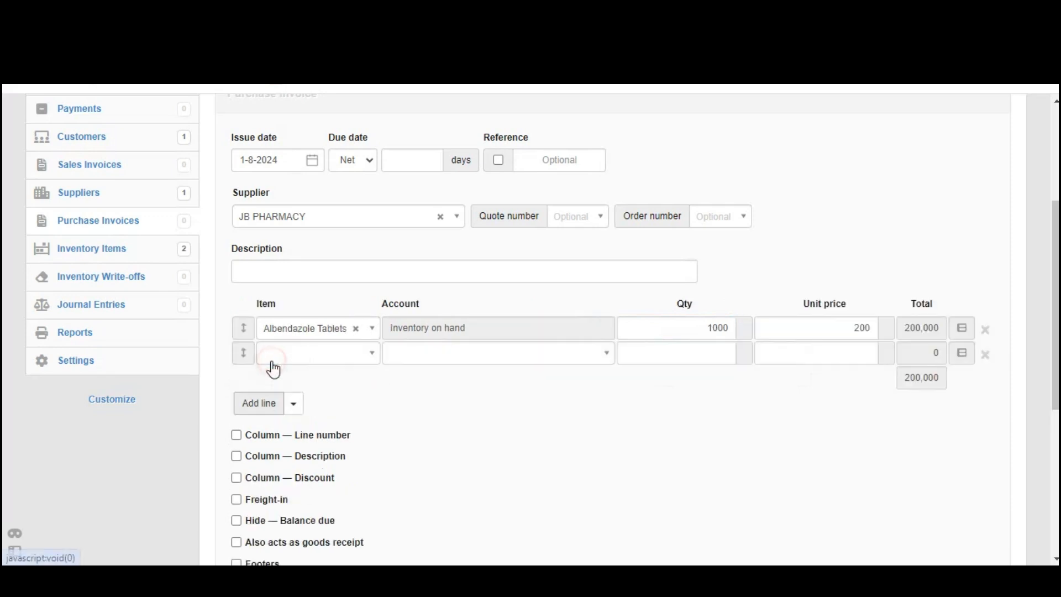
{"action": "left_click", "coordinate": [313, 352]}
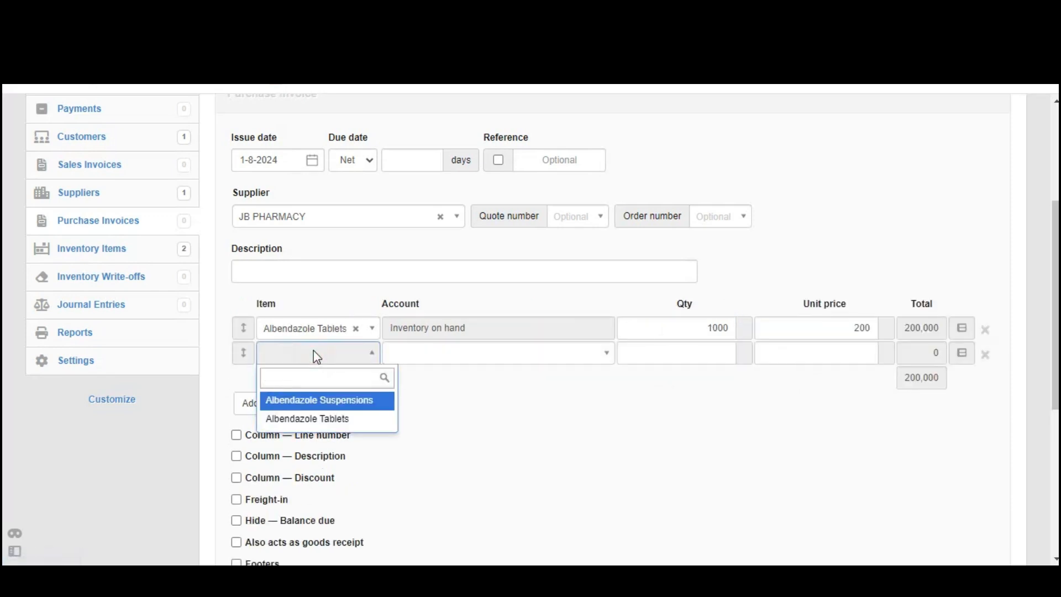
{"action": "left_click", "coordinate": [325, 401]}
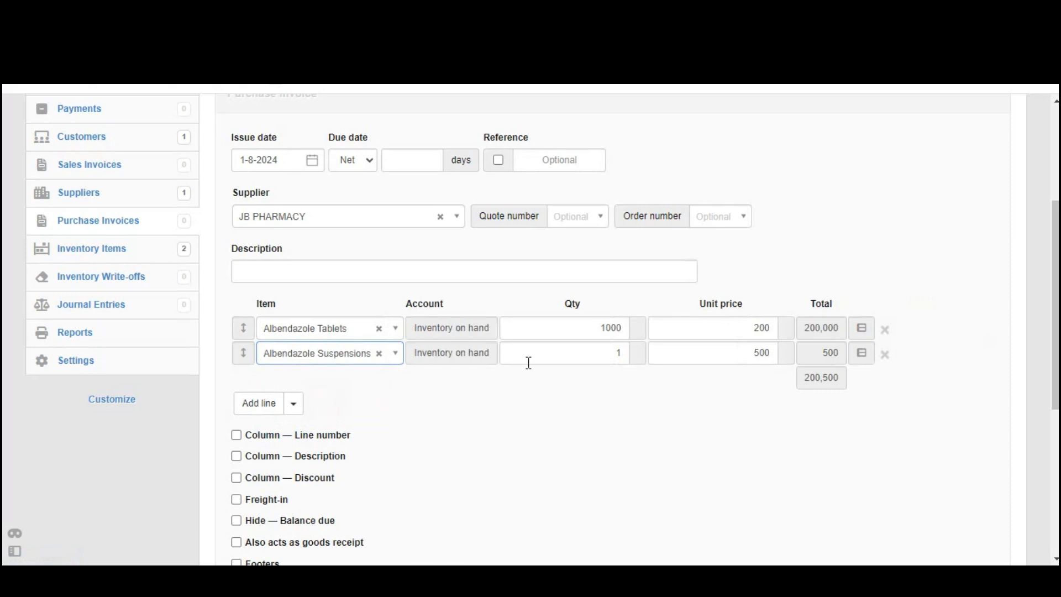
{"action": "left_click", "coordinate": [558, 359]}
{"action": "double_click", "coordinate": [626, 355]}
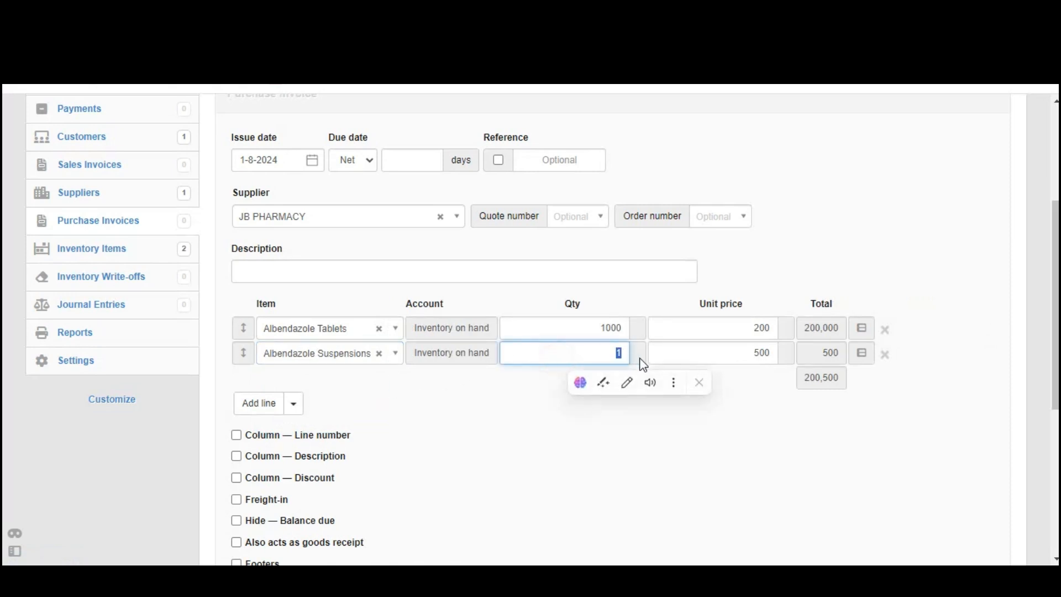
{"action": "type", "text": "3000"}
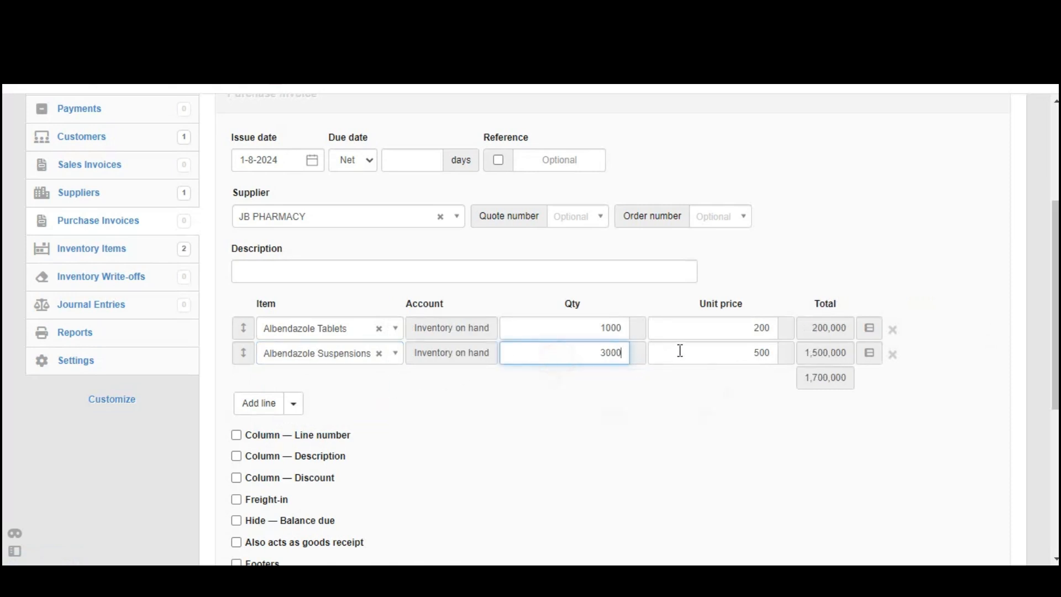
{"action": "left_click", "coordinate": [681, 350]}
{"action": "double_click", "coordinate": [773, 354]}
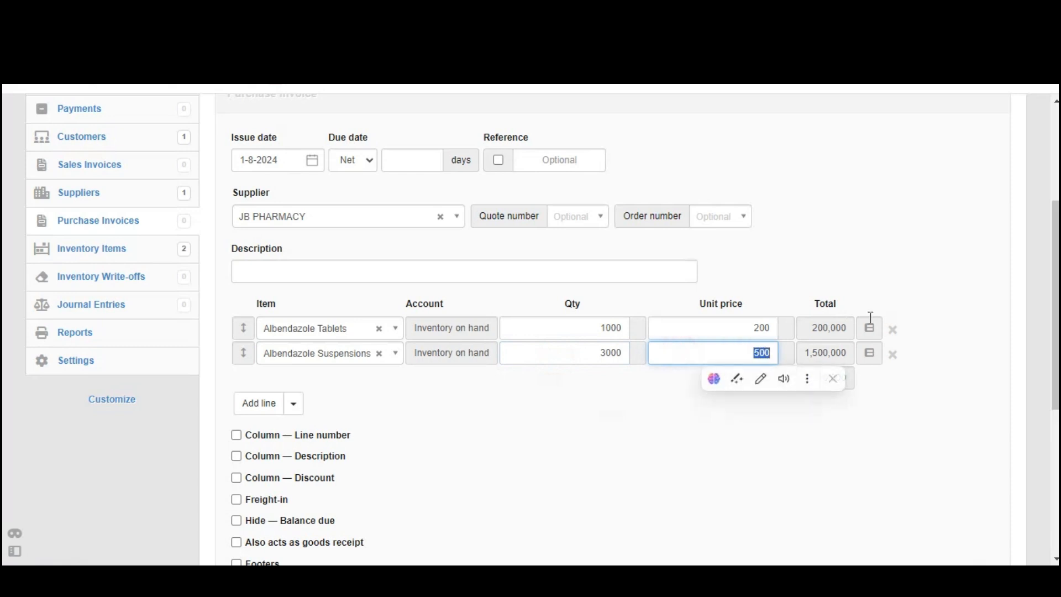
{"action": "left_click", "coordinate": [977, 334]}
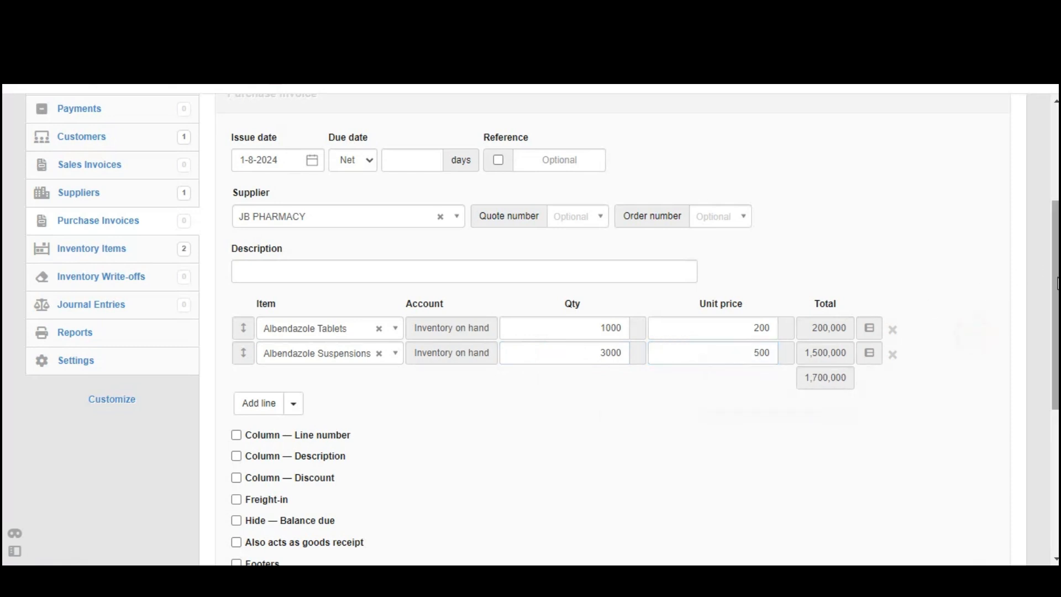
Create the purchase invoice and look over the resulting document
{"action": "left_click_drag", "start_coordinate": [1058, 278], "coordinate": [1056, 360]}
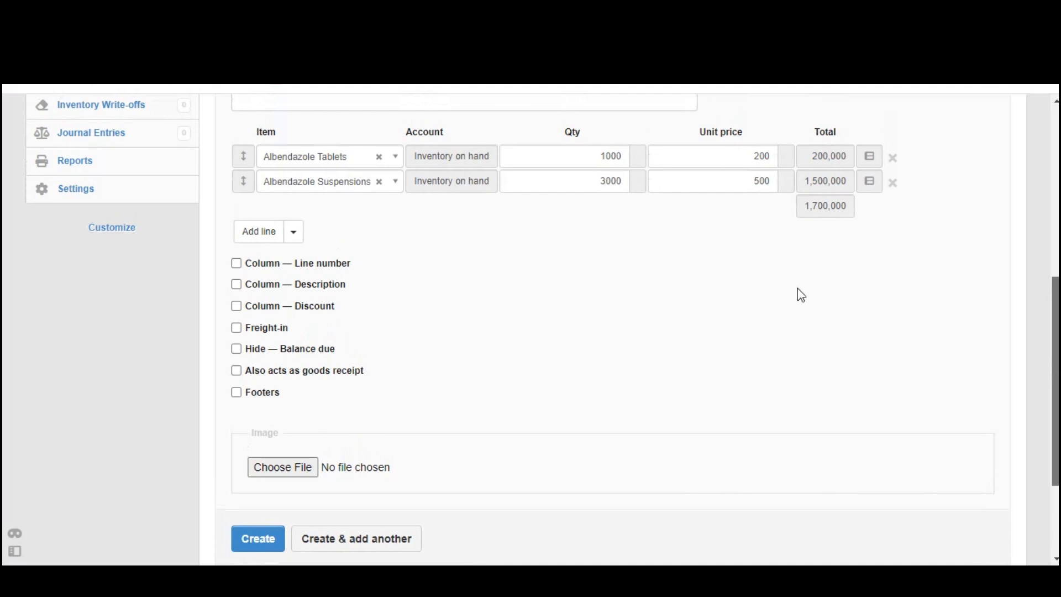
{"action": "left_click", "coordinate": [269, 538]}
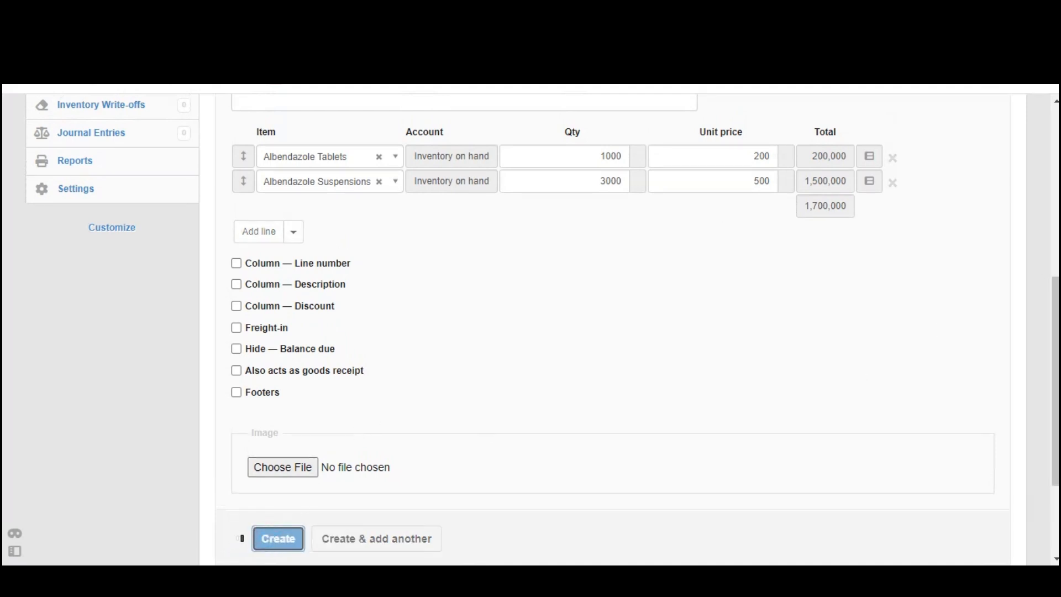
{"action": "left_click_drag", "start_coordinate": [1056, 250], "coordinate": [1057, 284]}
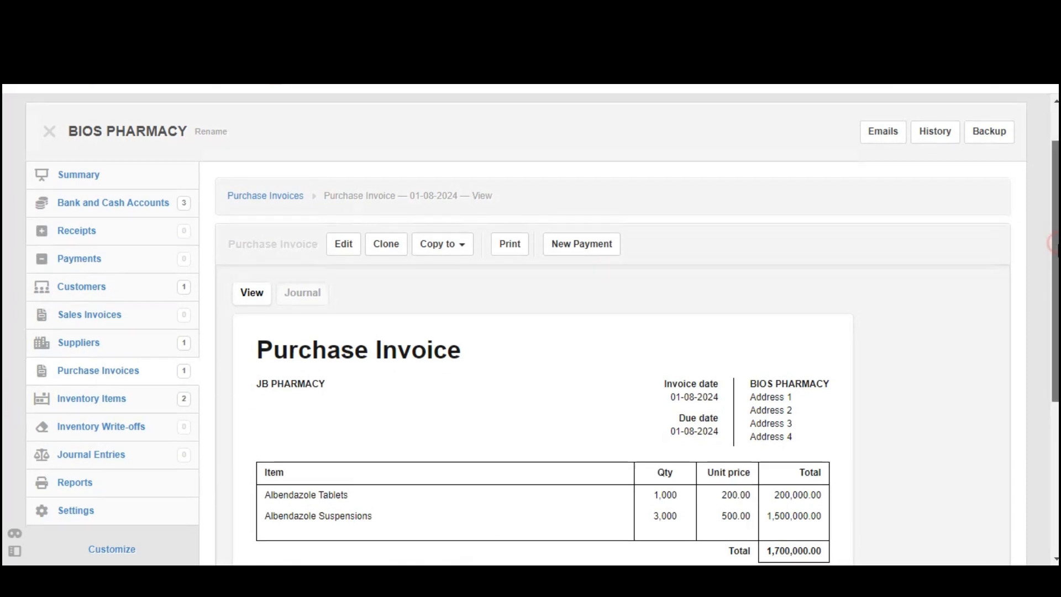
{"action": "scroll", "coordinate": [541, 331], "scroll_direction": "down", "scroll_amount": 1}
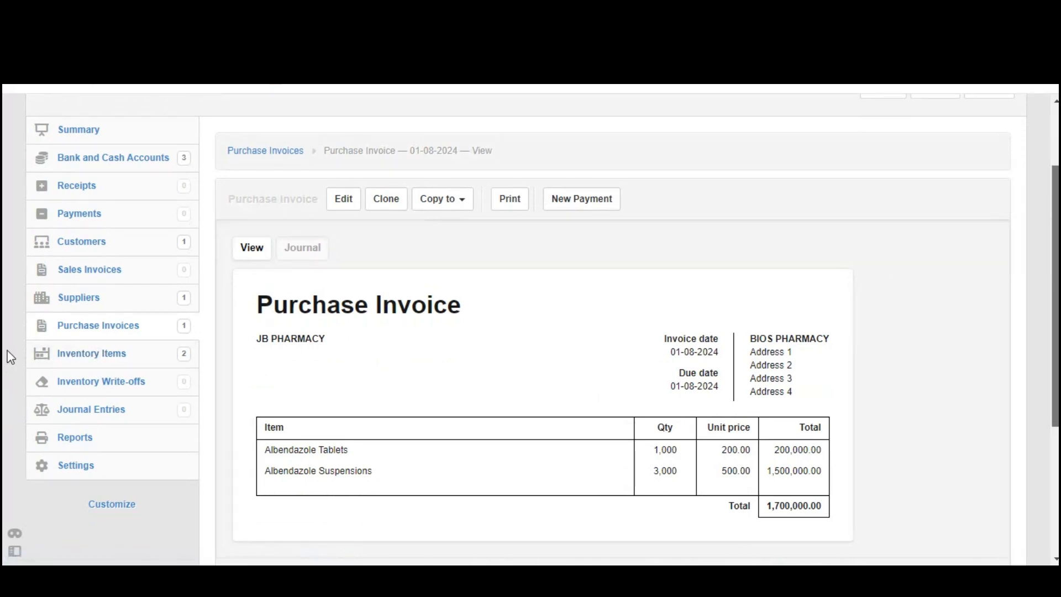
Open the inventory items list and examine the quantity owned, average cost and total cost of both Albendazole items
{"action": "left_click_drag", "start_coordinate": [55, 353], "coordinate": [127, 353]}
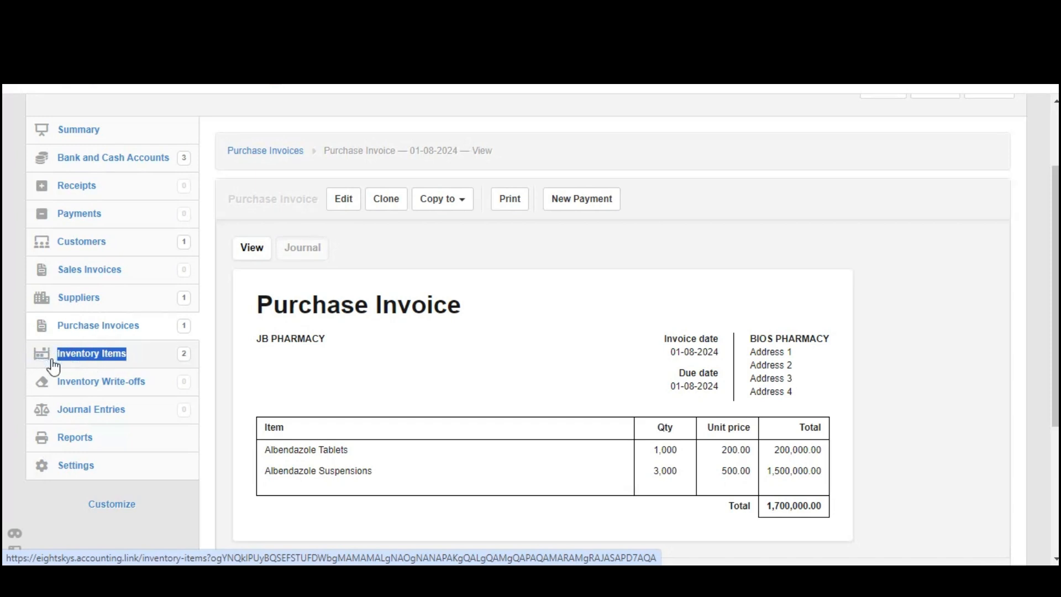
{"action": "left_click", "coordinate": [125, 357]}
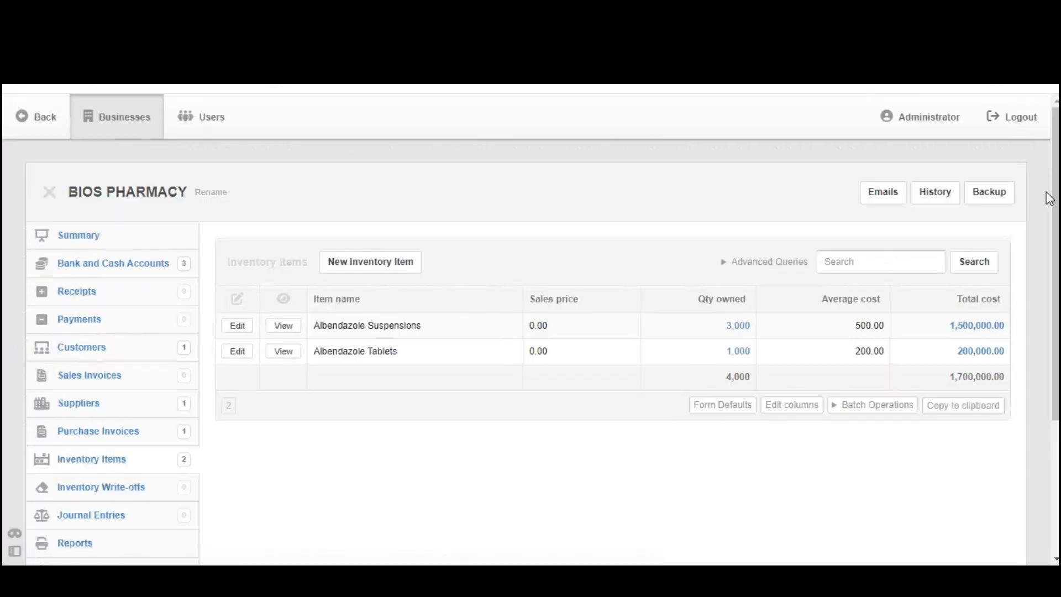
{"action": "scroll", "coordinate": [884, 331], "scroll_direction": "down", "scroll_amount": 1}
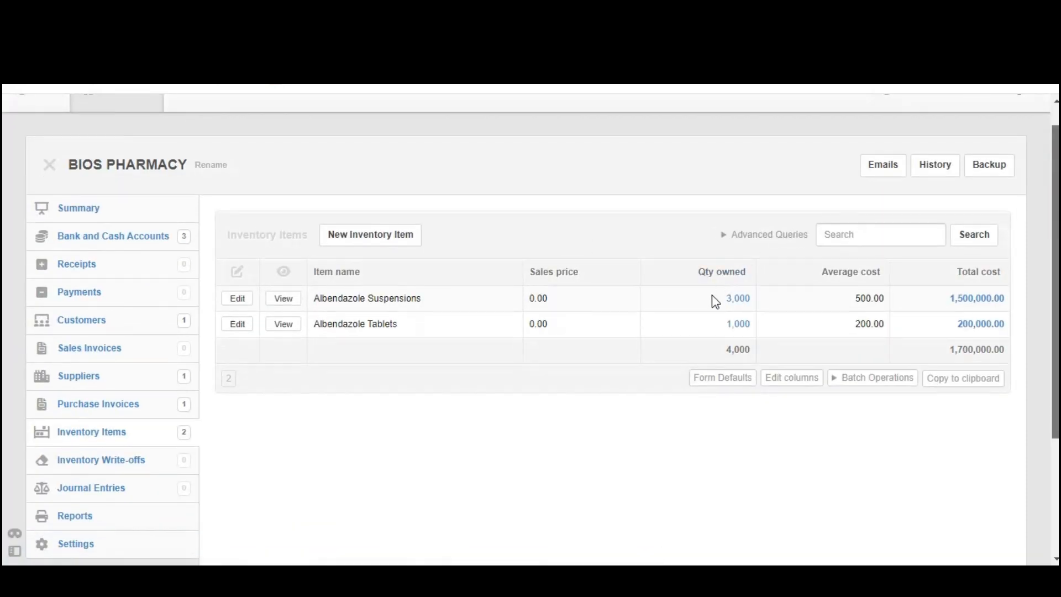
{"action": "left_click_drag", "start_coordinate": [712, 295], "coordinate": [1003, 346]}
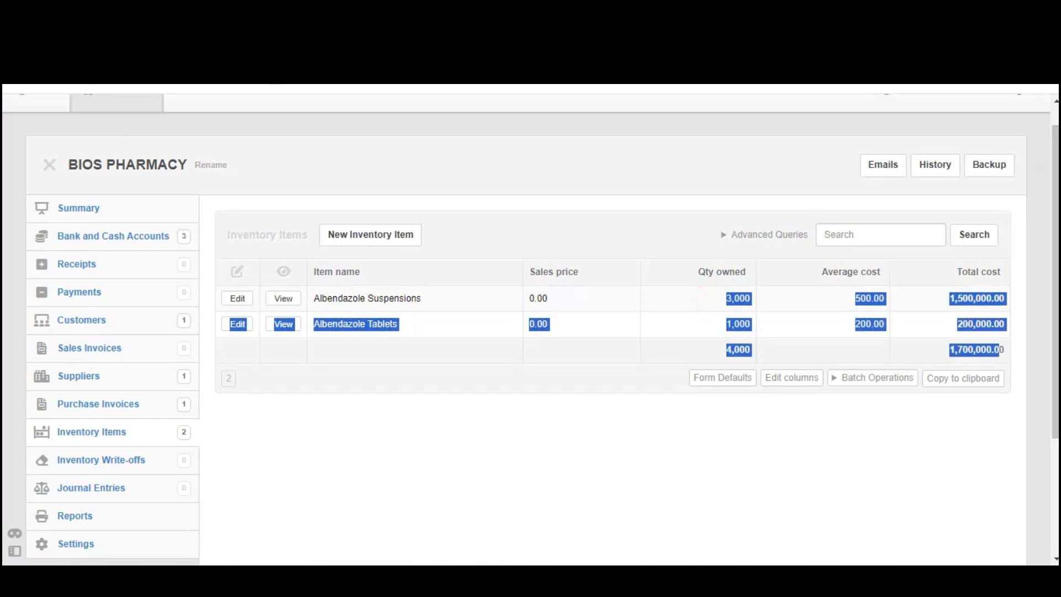
{"action": "scroll", "coordinate": [1001, 349], "scroll_direction": "down", "scroll_amount": 1}
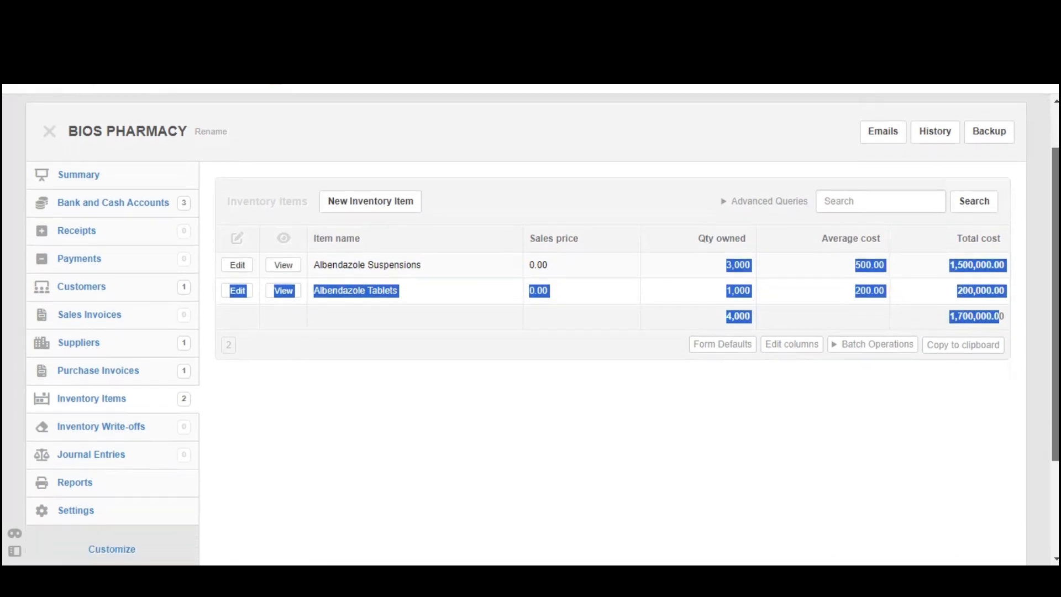
{"action": "left_click", "coordinate": [814, 433]}
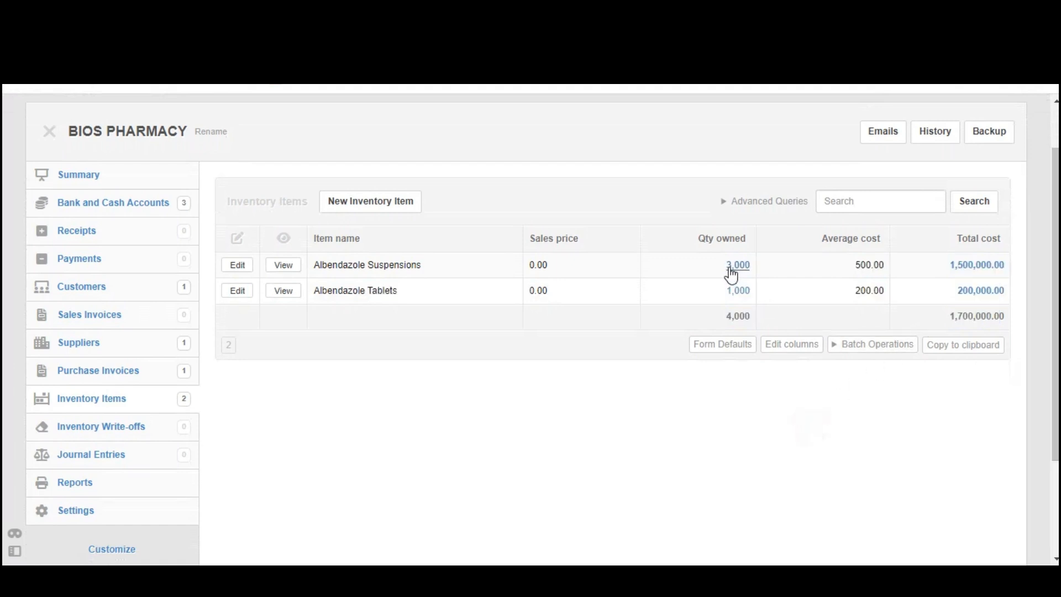
{"action": "left_click_drag", "start_coordinate": [741, 264], "coordinate": [753, 294]}
{"action": "left_click", "coordinate": [705, 256]}
{"action": "left_click_drag", "start_coordinate": [708, 268], "coordinate": [752, 266]}
{"action": "scroll", "coordinate": [1057, 307], "scroll_direction": "up", "scroll_amount": 1}
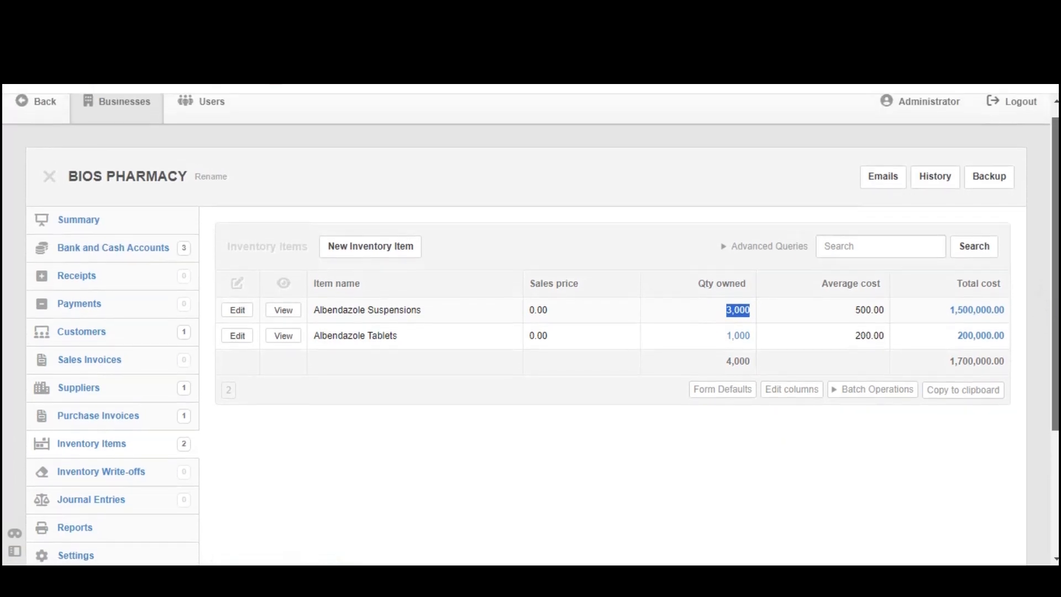
{"action": "scroll", "coordinate": [535, 495], "scroll_direction": "down", "scroll_amount": 1}
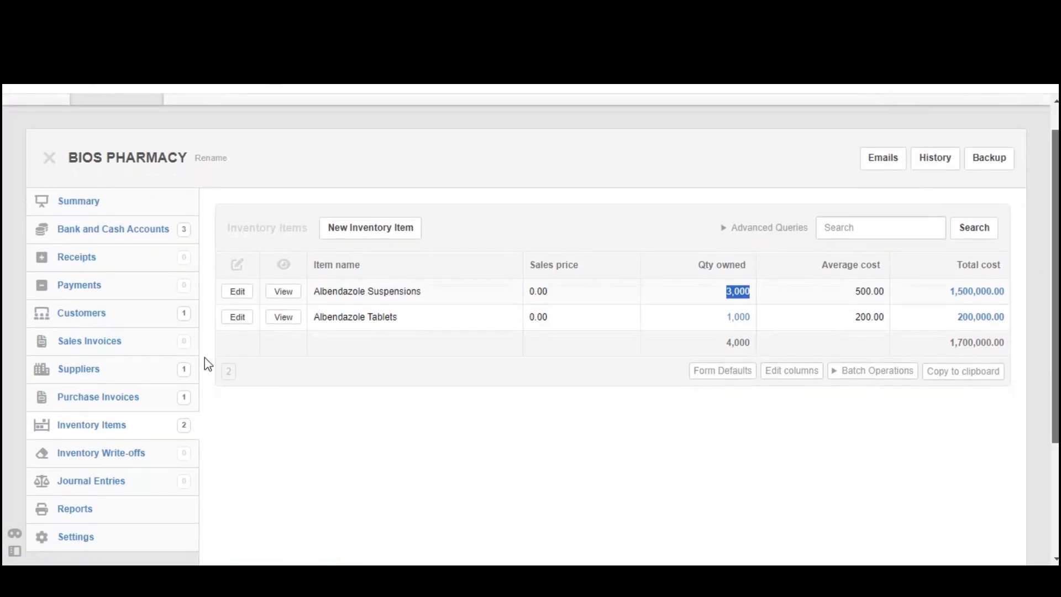
Open the business summary and examine the balance sheet and the profit and loss statement
{"action": "left_click", "coordinate": [104, 203]}
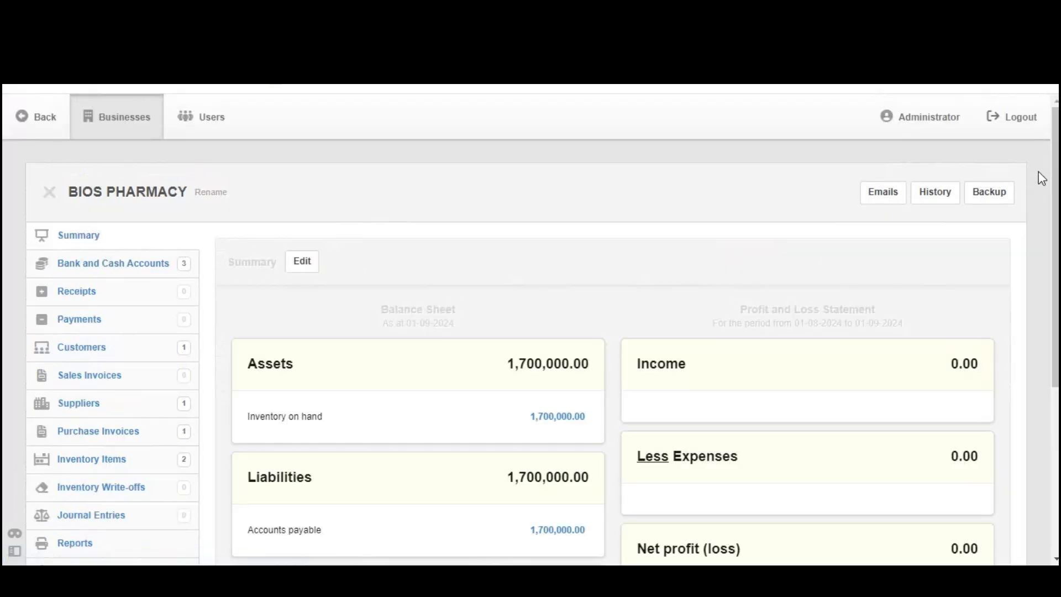
{"action": "left_click_drag", "start_coordinate": [1055, 172], "coordinate": [1055, 257]}
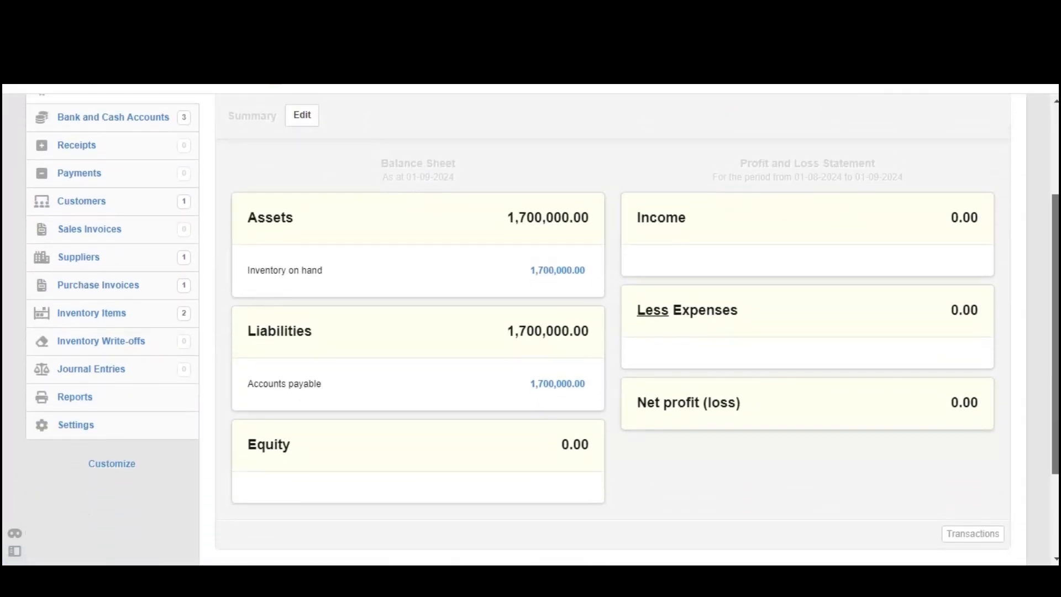
Start a new inventory write-off and date it 30-8-2024
{"action": "left_click_drag", "start_coordinate": [7, 343], "coordinate": [139, 345]}
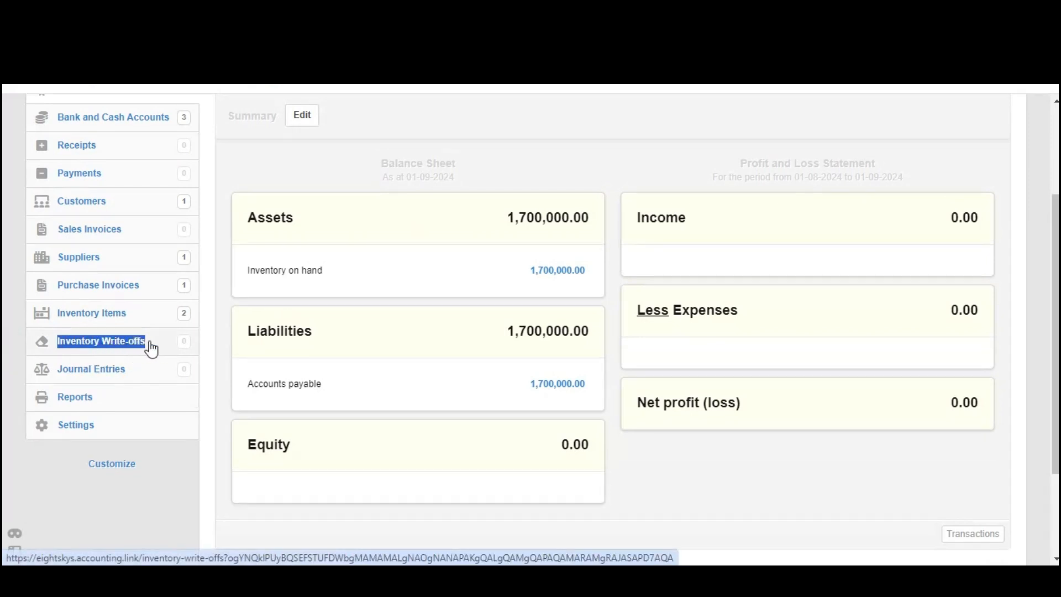
{"action": "left_click", "coordinate": [109, 346]}
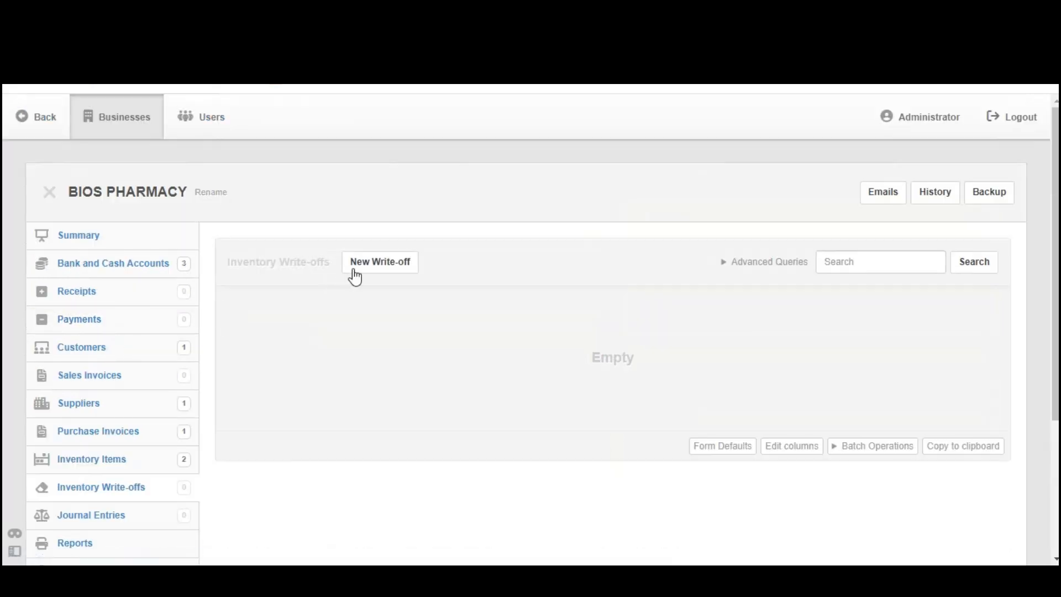
{"action": "left_click", "coordinate": [382, 265]}
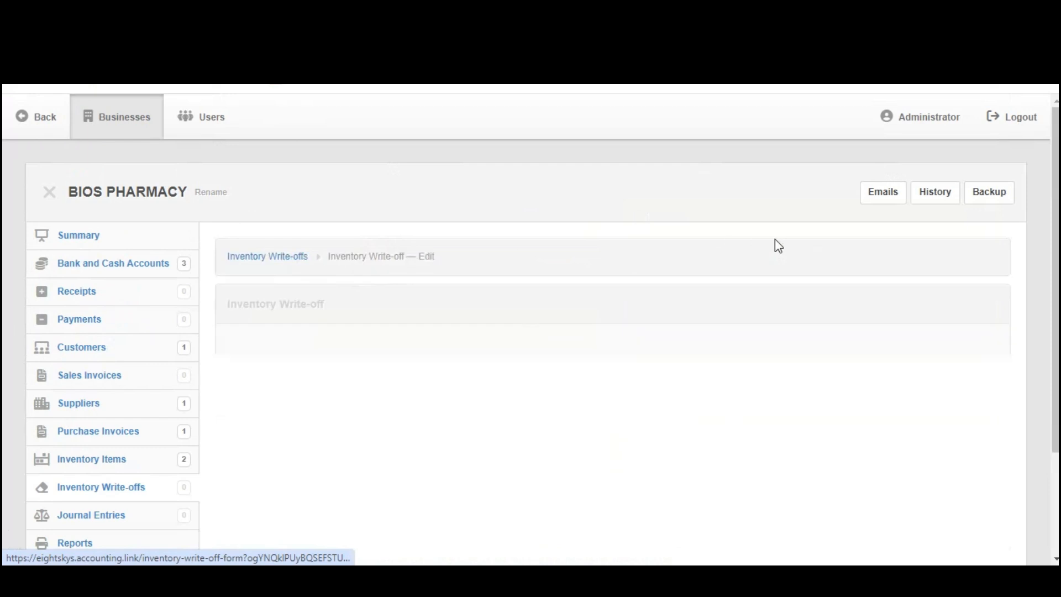
{"action": "scroll", "coordinate": [1046, 221], "scroll_direction": "down", "scroll_amount": 1}
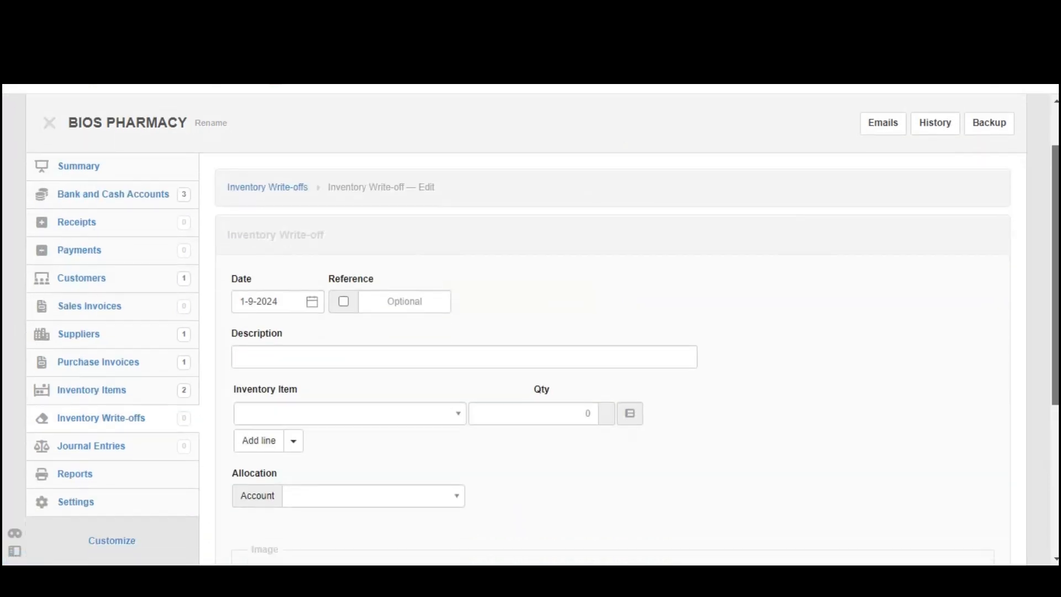
{"action": "left_click", "coordinate": [309, 303]}
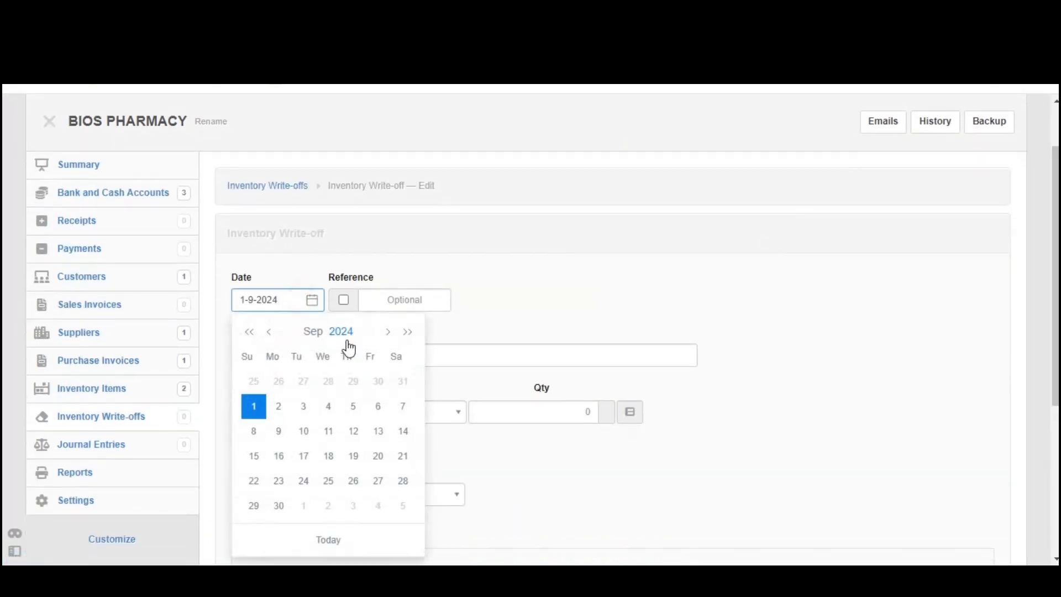
{"action": "left_click", "coordinate": [379, 383]}
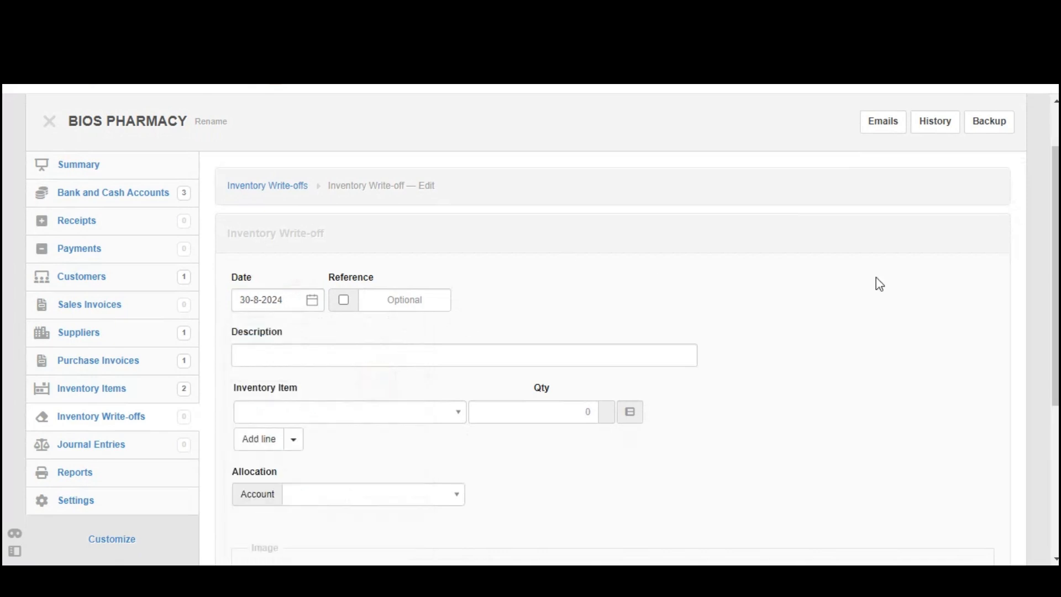
Fill in the write-off's first line with Albendazole Tablets and a quantity of 50
{"action": "scroll", "coordinate": [541, 329], "scroll_direction": "down", "scroll_amount": 1}
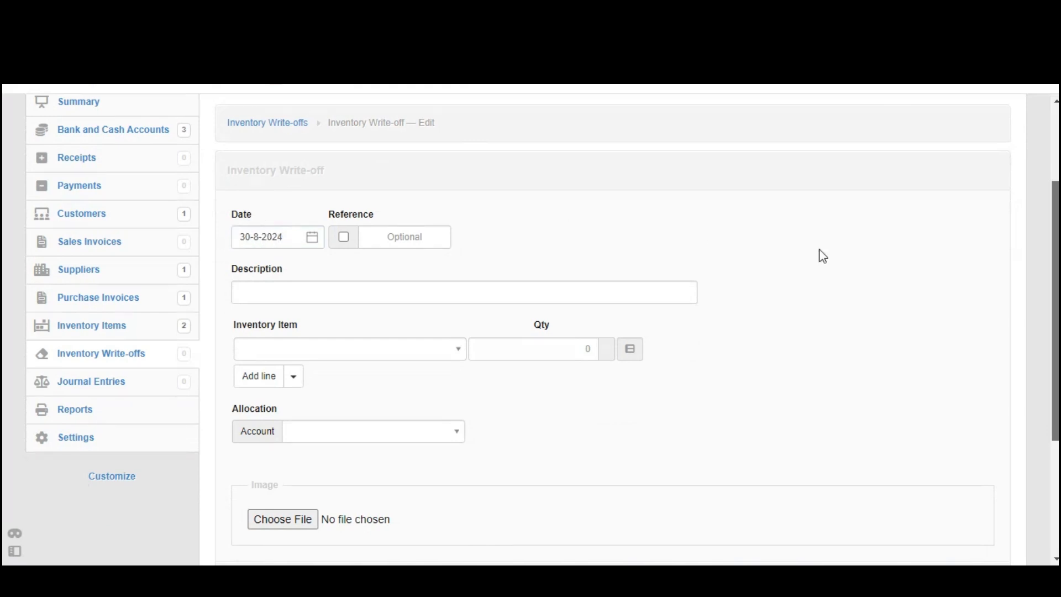
{"action": "scroll", "coordinate": [608, 326], "scroll_direction": "down", "scroll_amount": 1}
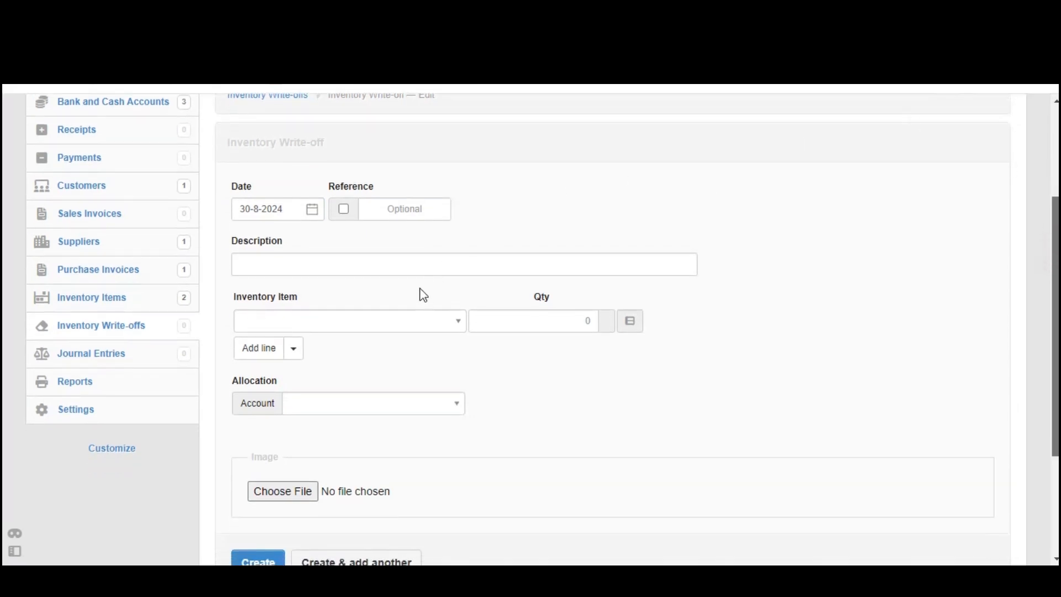
{"action": "left_click", "coordinate": [413, 321]}
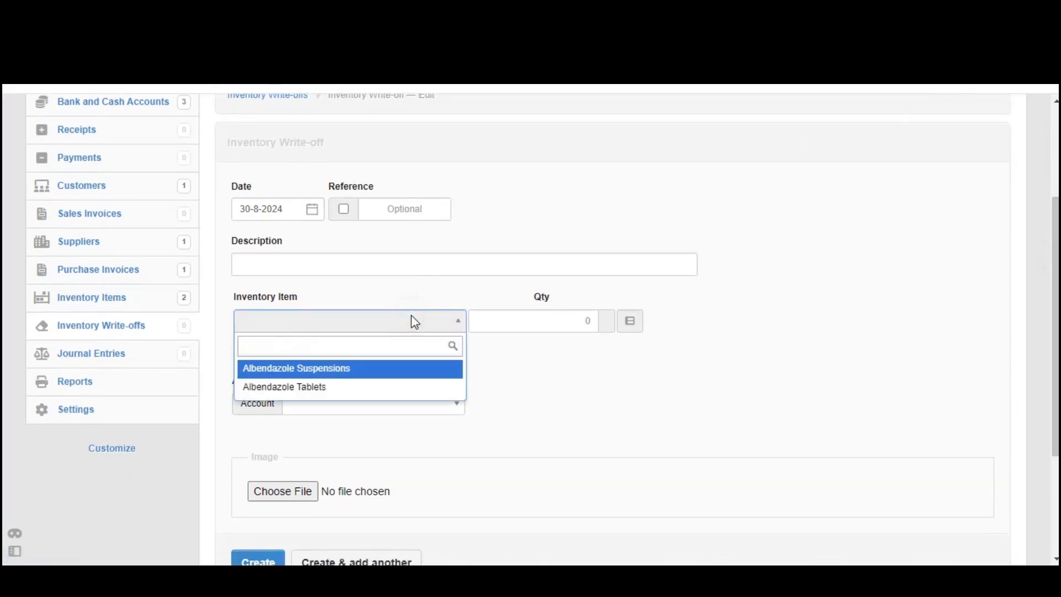
{"action": "left_click", "coordinate": [326, 386]}
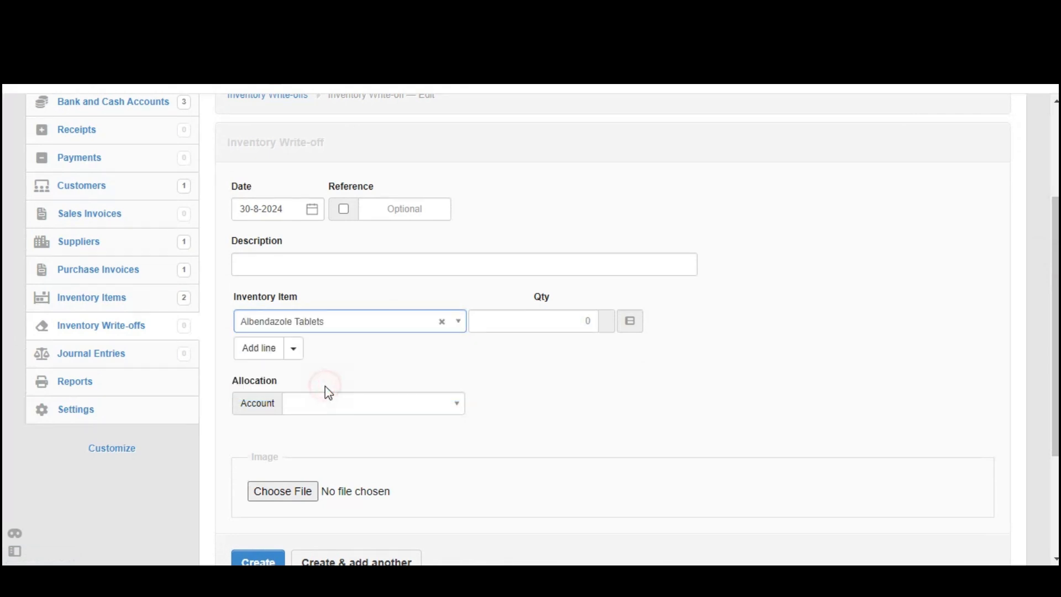
{"action": "left_click", "coordinate": [549, 322]}
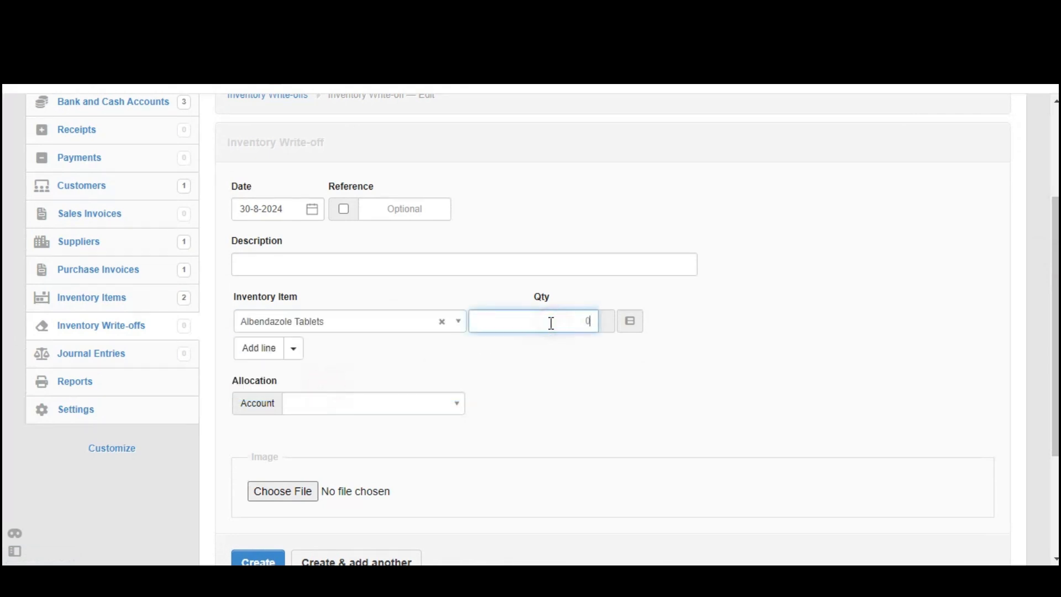
{"action": "left_click_drag", "start_coordinate": [551, 322], "coordinate": [598, 328]}
{"action": "left_click", "coordinate": [528, 409]}
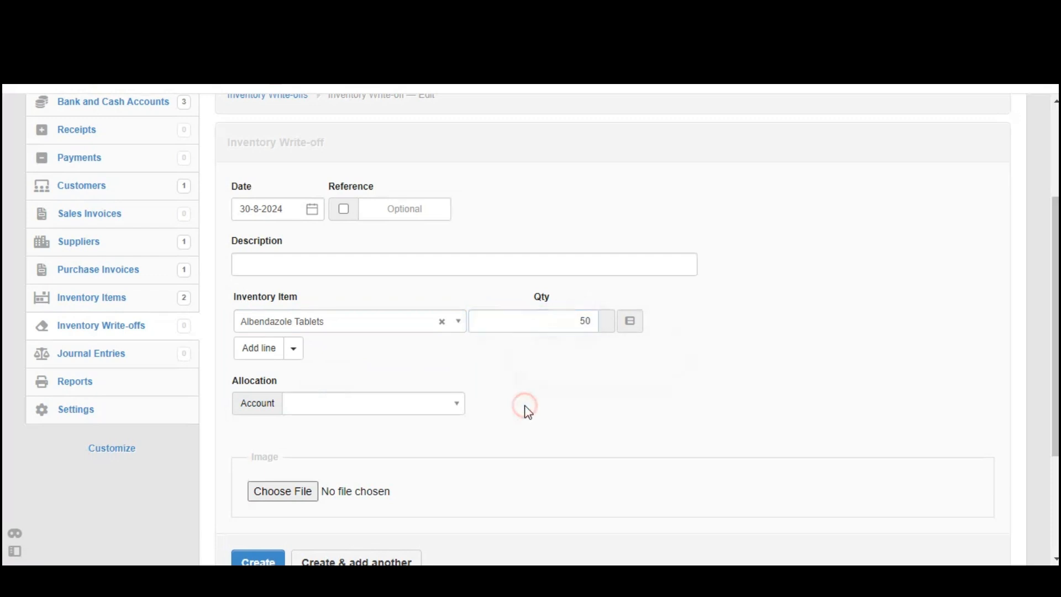
Add a second line to the write-off for Albendazole Suspensions with a quantity of 100
{"action": "left_click", "coordinate": [260, 353]}
{"action": "left_click", "coordinate": [297, 350]}
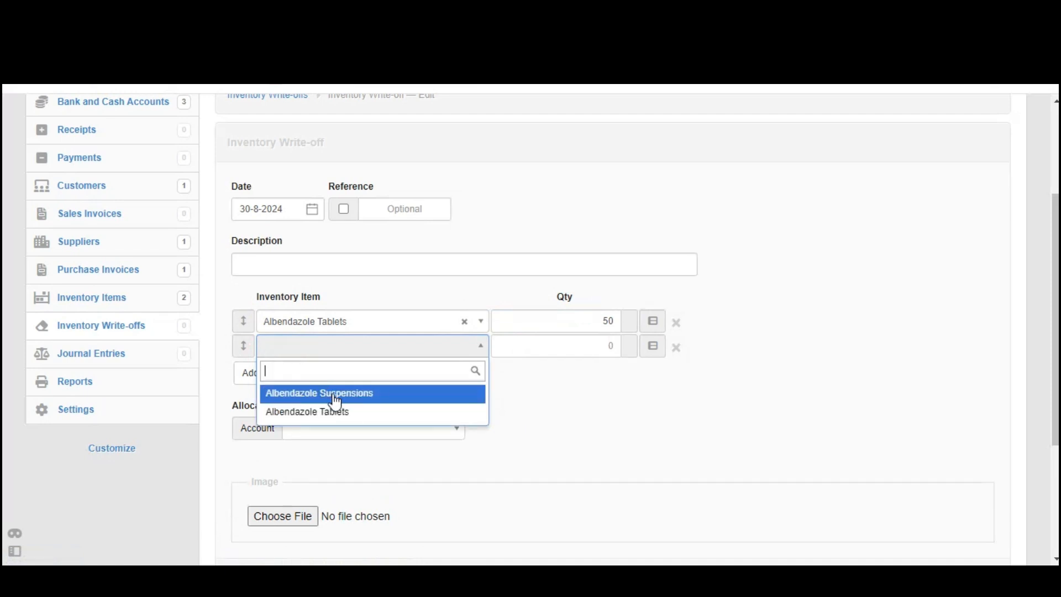
{"action": "left_click", "coordinate": [335, 397]}
{"action": "left_click", "coordinate": [538, 343]}
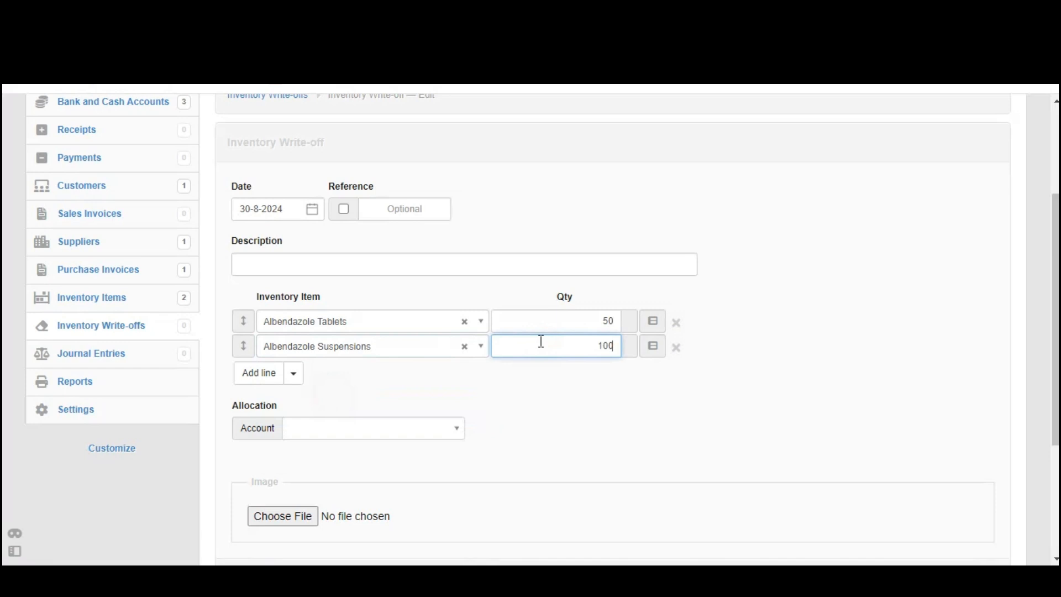
{"action": "type", "text": "100"}
{"action": "left_click_drag", "start_coordinate": [588, 343], "coordinate": [630, 357]}
{"action": "left_click", "coordinate": [852, 341]}
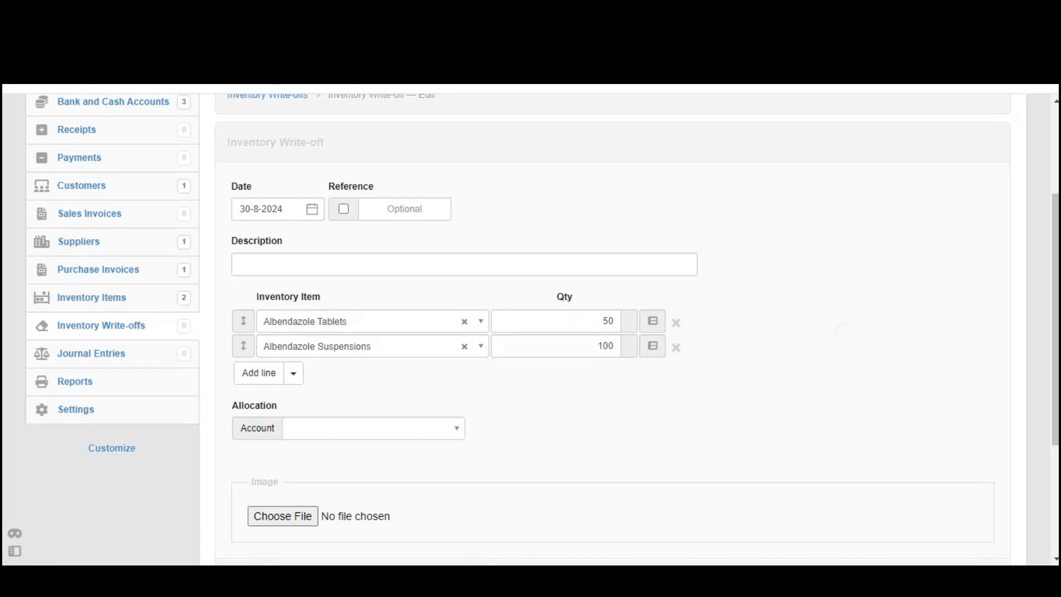
Allocate the write-off to the Inventory spoilage account and create it
{"action": "left_click", "coordinate": [433, 429]}
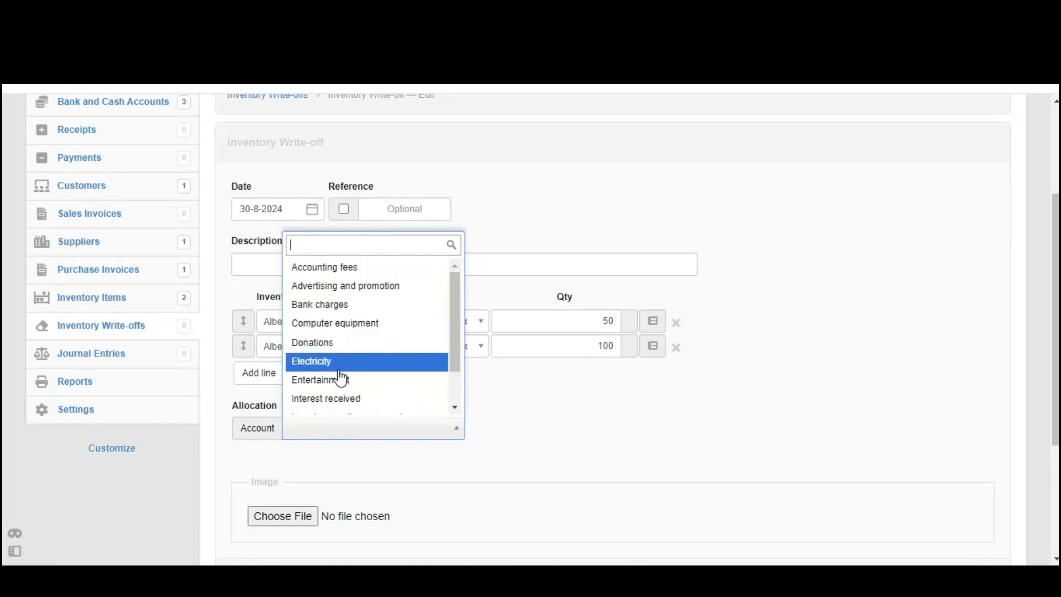
{"action": "type", "text": "spo"}
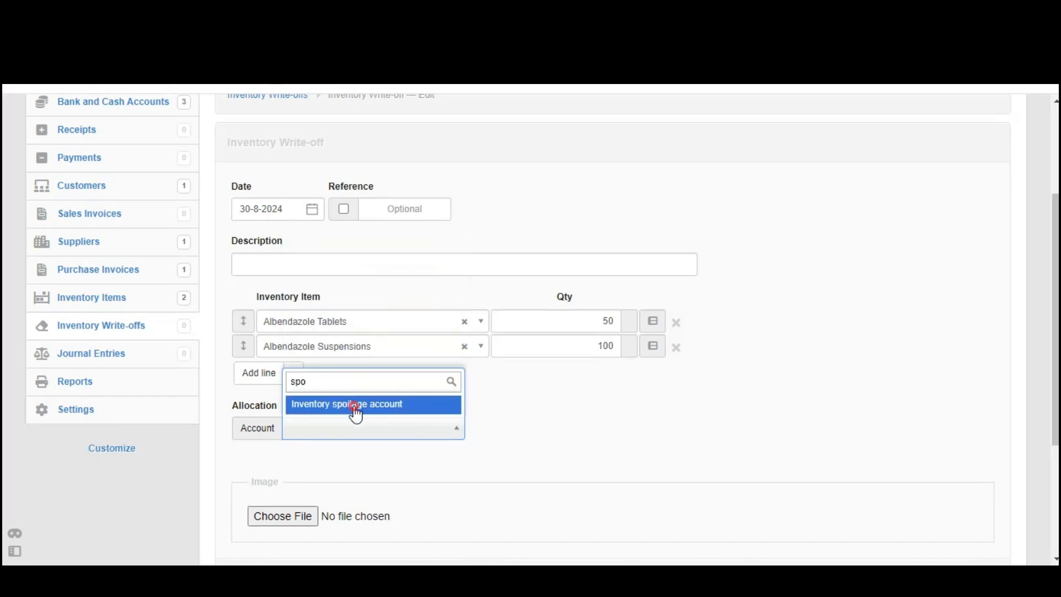
{"action": "left_click", "coordinate": [354, 409]}
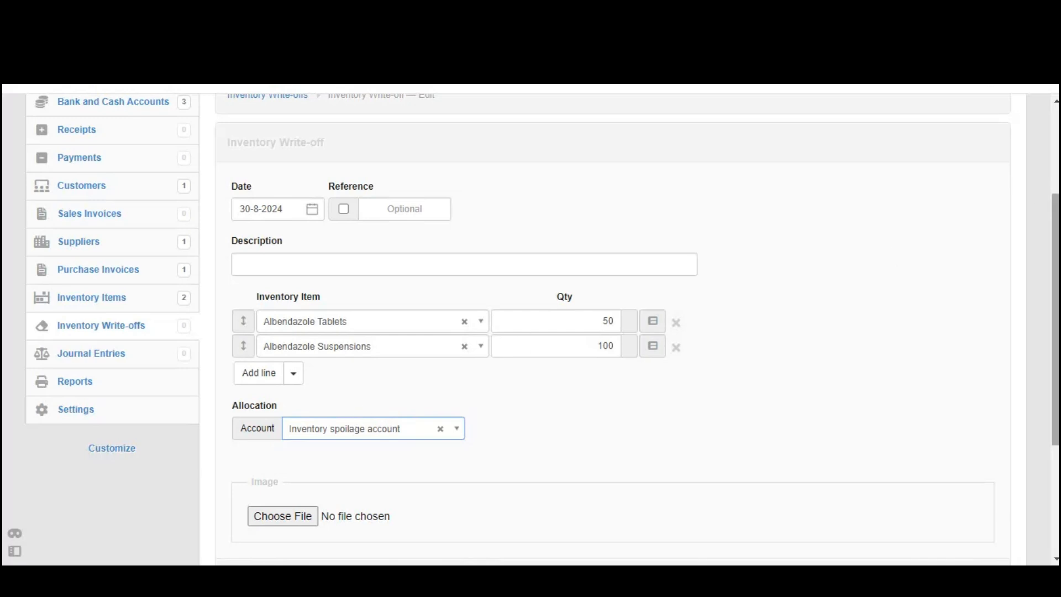
{"action": "left_click_drag", "start_coordinate": [1056, 221], "coordinate": [1056, 219]}
{"action": "scroll", "coordinate": [1033, 213], "scroll_direction": "down", "scroll_amount": 3}
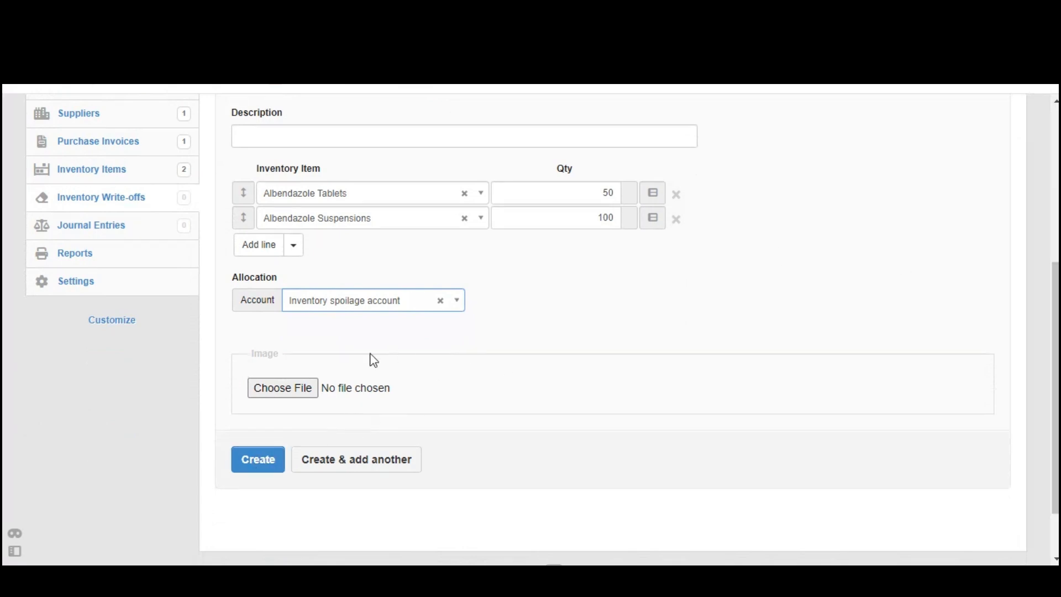
{"action": "left_click", "coordinate": [258, 458]}
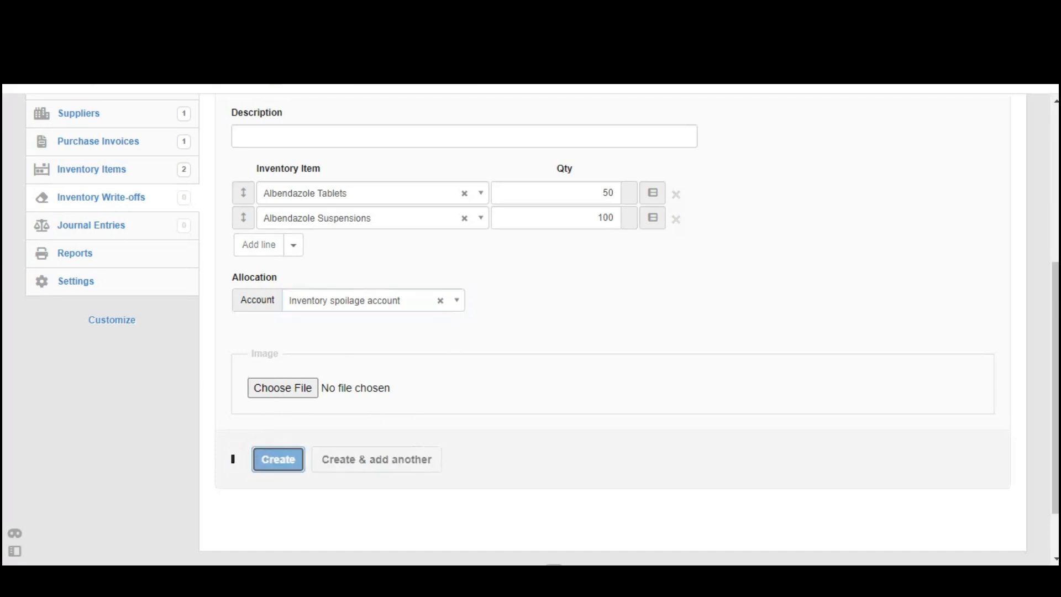
{"action": "mouse_move", "coordinate": [1057, 249]}
{"action": "left_mouse_down"}
{"action": "mouse_move", "coordinate": [1057, 277]}
{"action": "mouse_move", "coordinate": [1058, 260]}
{"action": "left_mouse_up"}
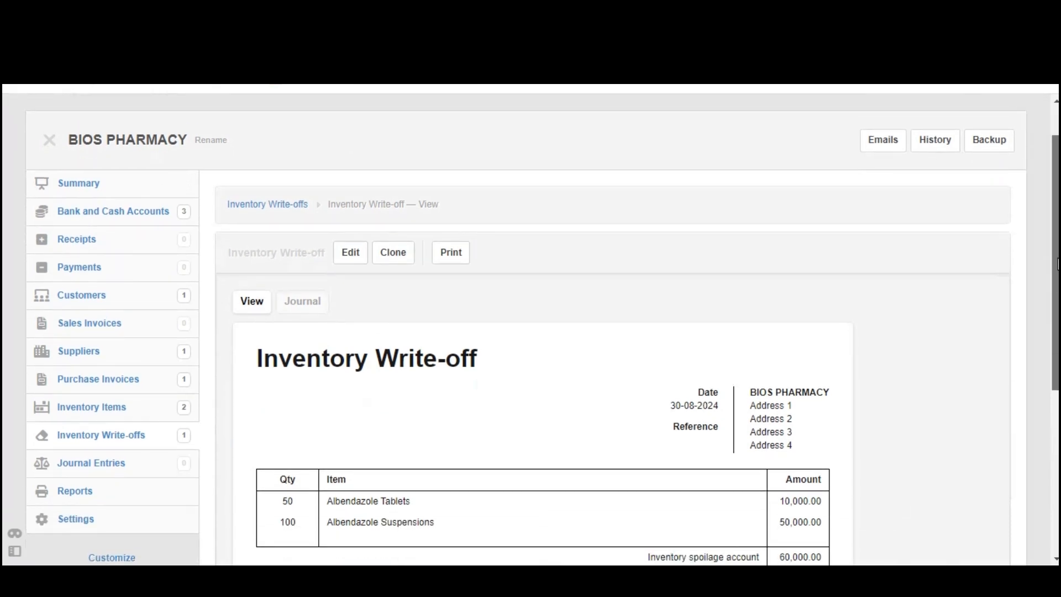
Open the inventory items list and check the quantity owned of Albendazole Suspensions and Albendazole Tablets after the write-off
{"action": "left_click", "coordinate": [8, 405]}
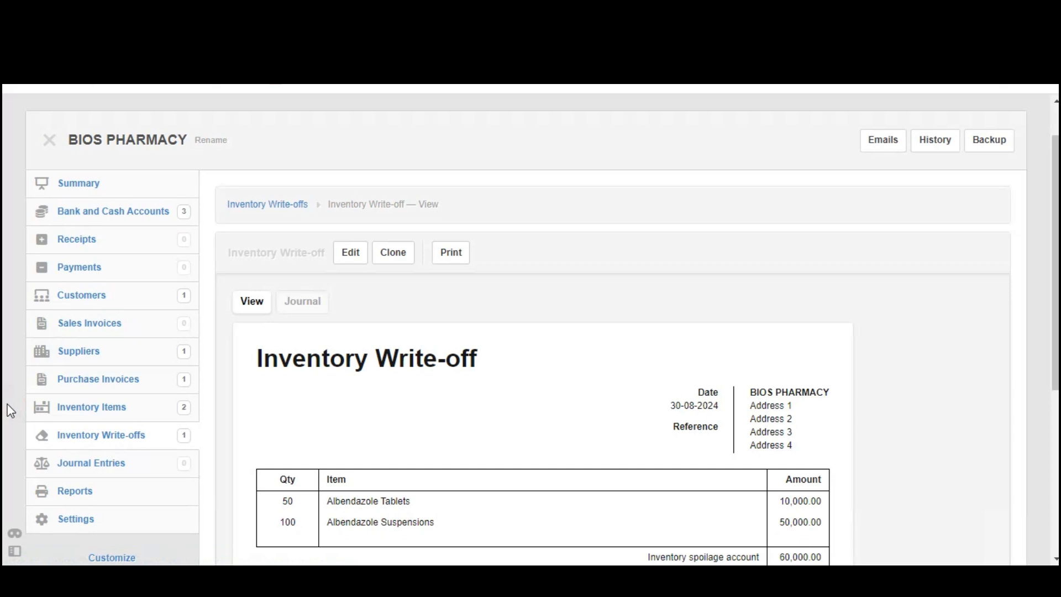
{"action": "left_click", "coordinate": [8, 406]}
{"action": "left_click_drag", "start_coordinate": [8, 408], "coordinate": [129, 412]}
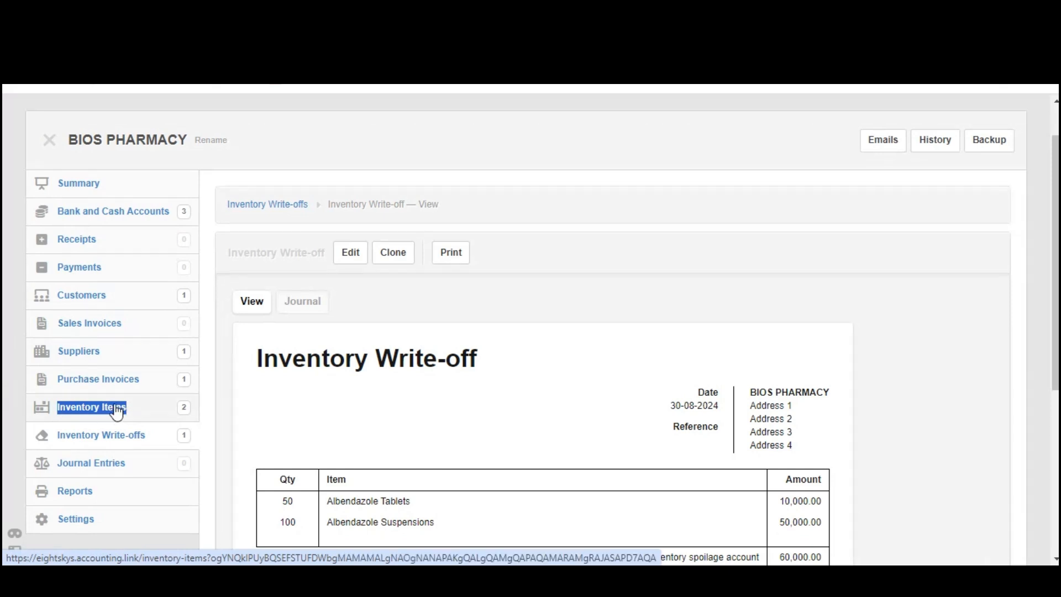
{"action": "left_click", "coordinate": [105, 412]}
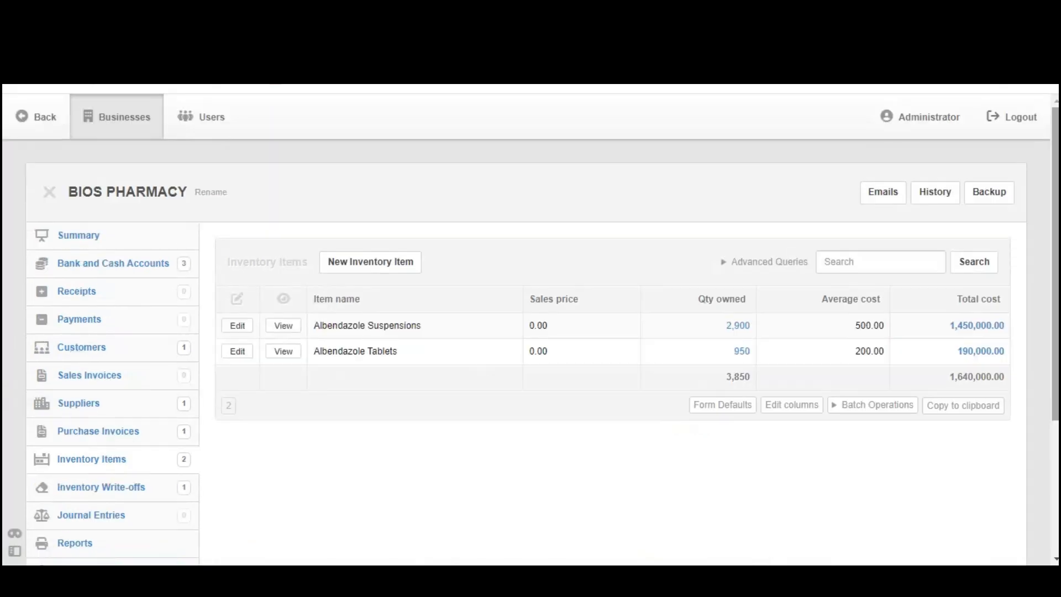
{"action": "scroll", "coordinate": [531, 326], "scroll_direction": "down", "scroll_amount": 2}
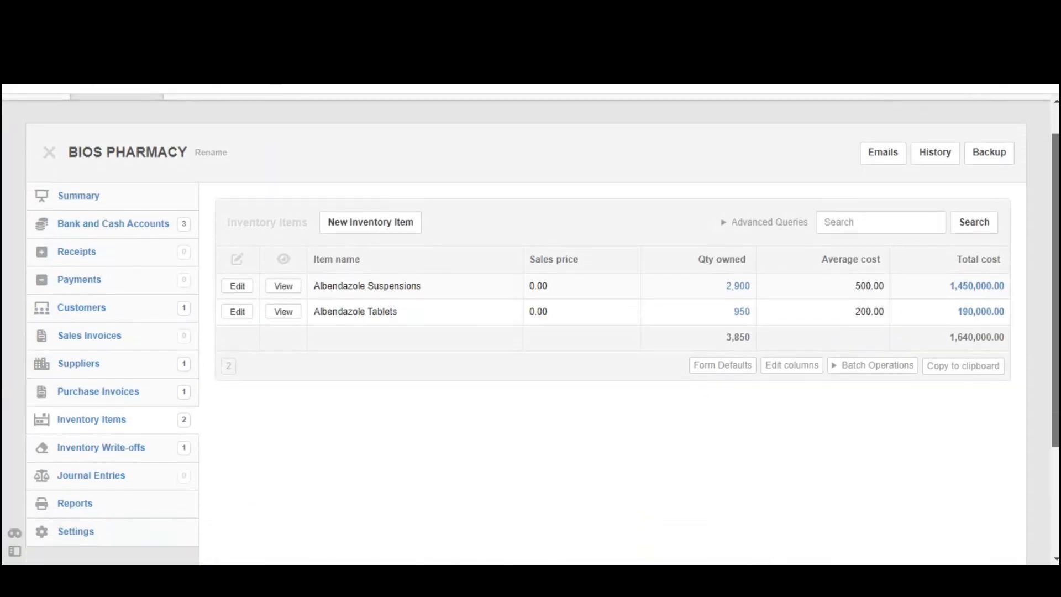
{"action": "left_click", "coordinate": [706, 289]}
{"action": "double_click", "coordinate": [731, 295]}
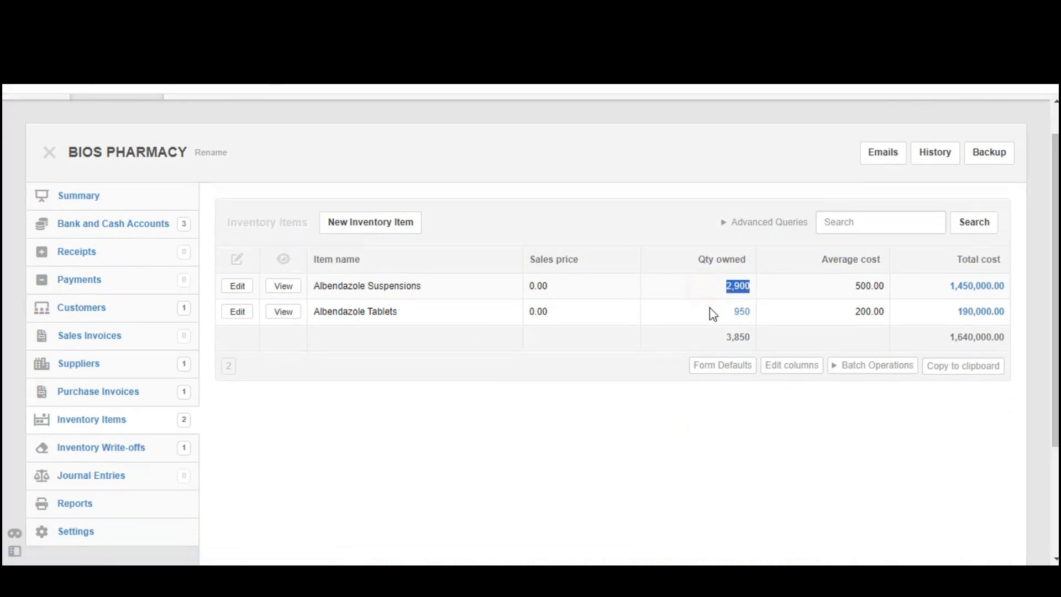
{"action": "double_click", "coordinate": [738, 313]}
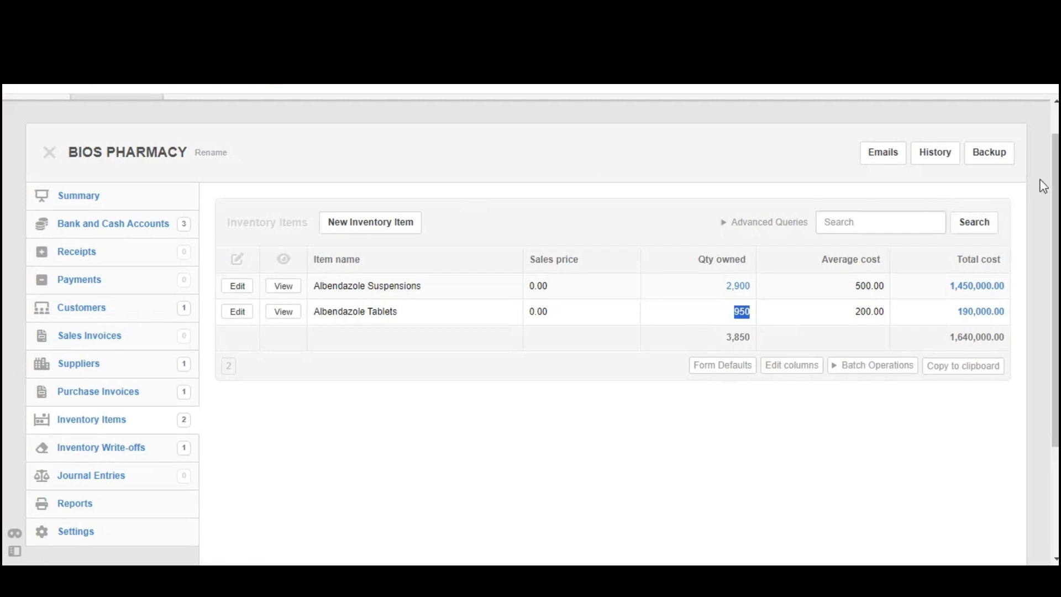
{"action": "left_click_drag", "start_coordinate": [1055, 290], "coordinate": [1055, 283]}
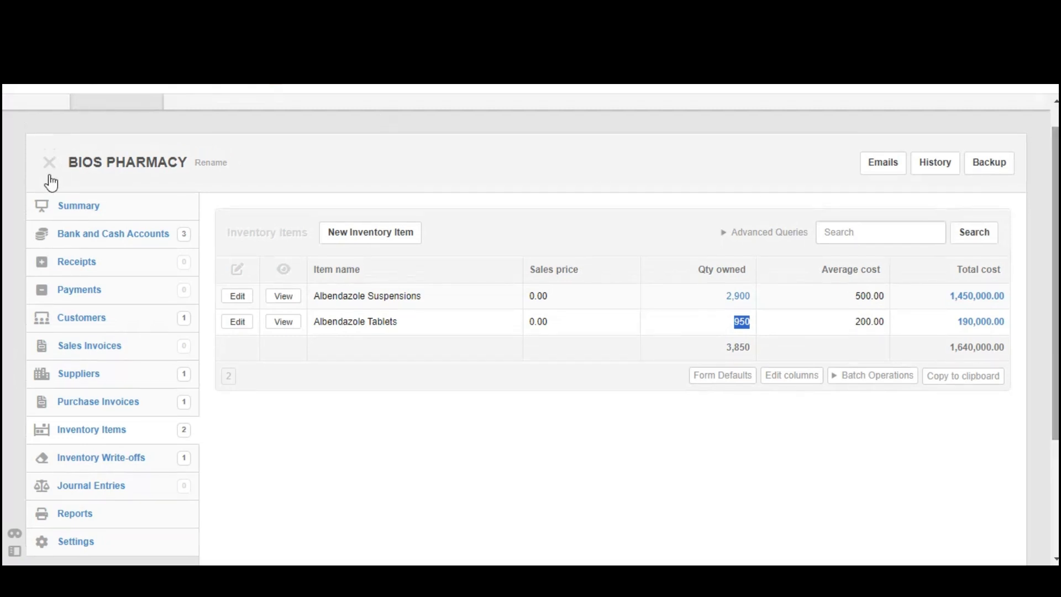
Open the business summary and examine the Inventory spoilage account expense in the profit and loss statement
{"action": "left_click_drag", "start_coordinate": [29, 206], "coordinate": [90, 205]}
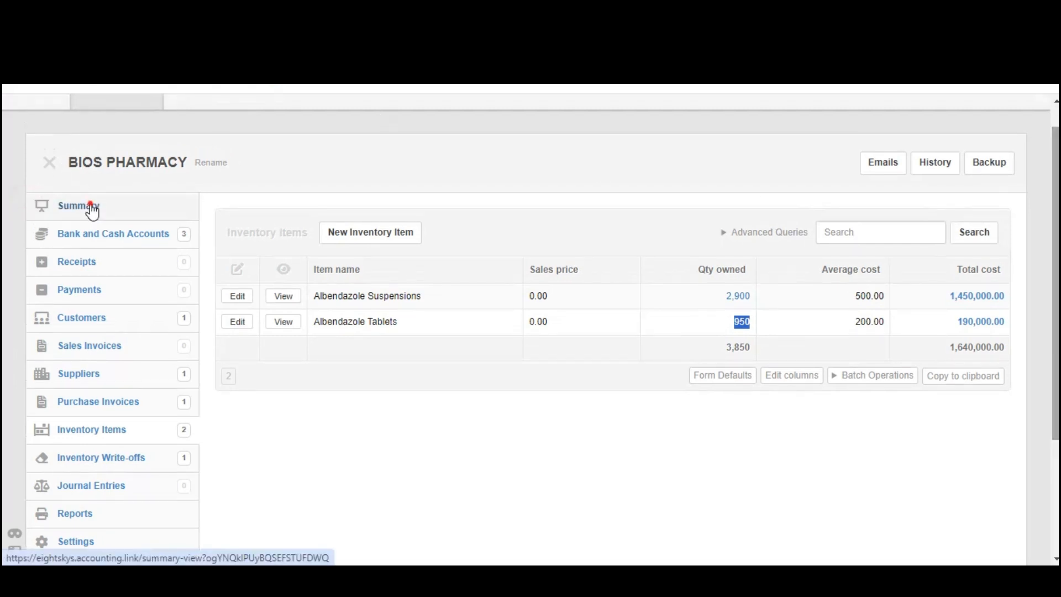
{"action": "left_click", "coordinate": [91, 209]}
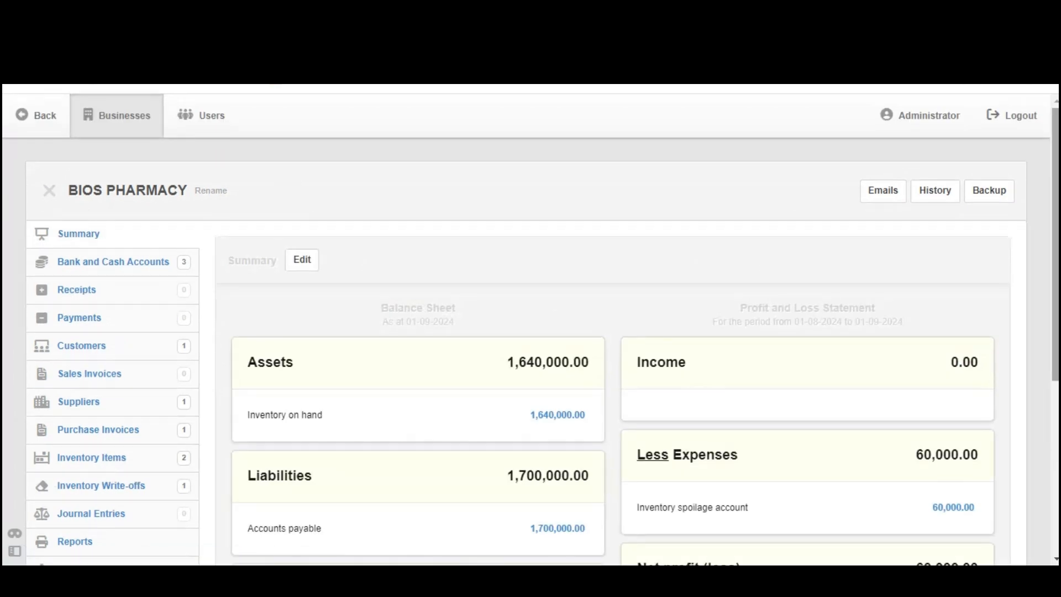
{"action": "scroll", "coordinate": [741, 227], "scroll_direction": "down", "scroll_amount": 4}
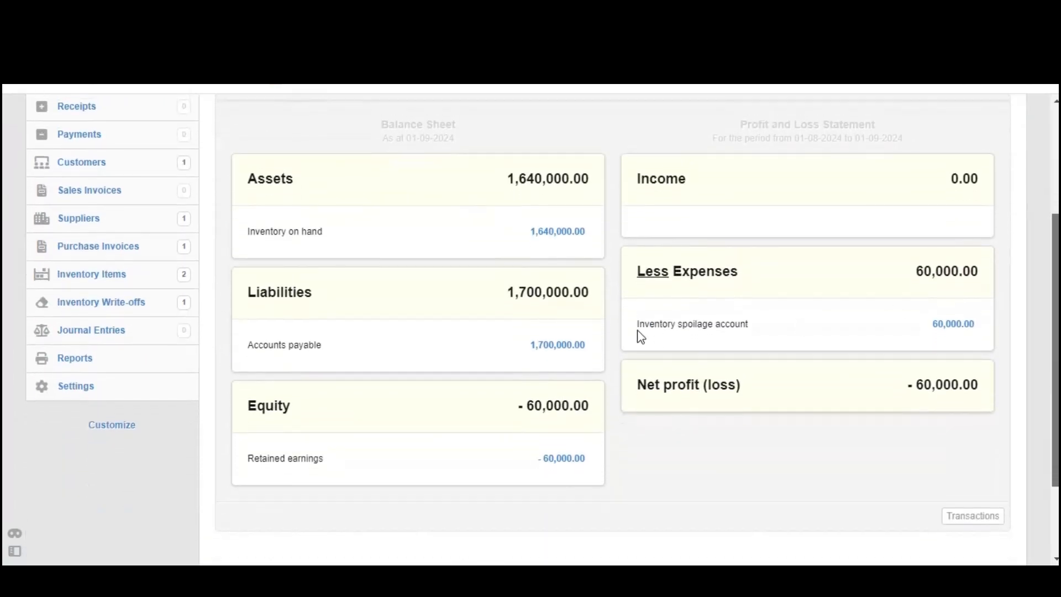
{"action": "left_click_drag", "start_coordinate": [631, 325], "coordinate": [986, 329]}
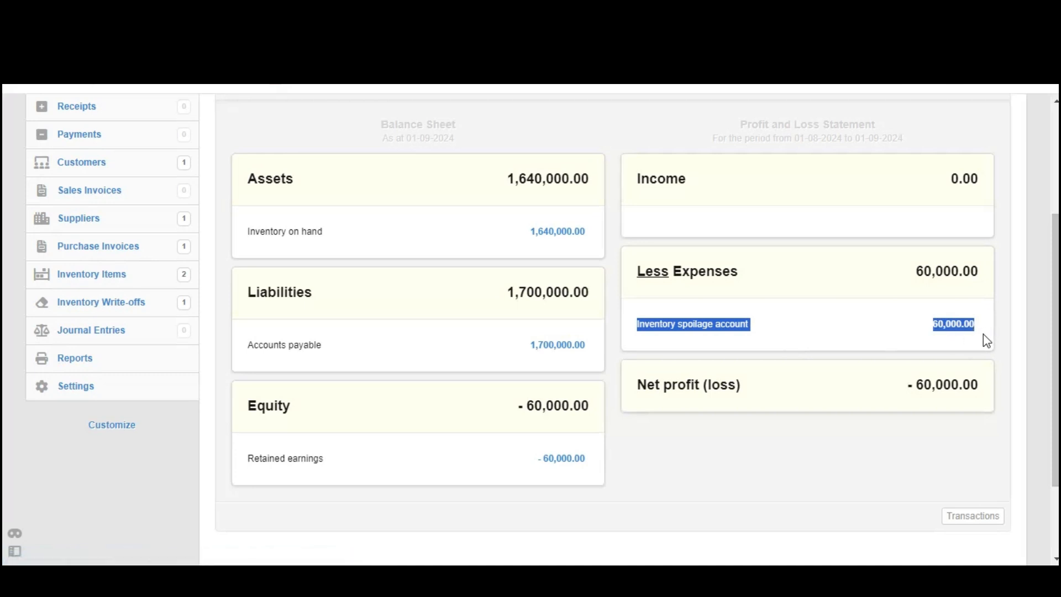
{"action": "left_click_drag", "start_coordinate": [1056, 313], "coordinate": [1056, 251]}
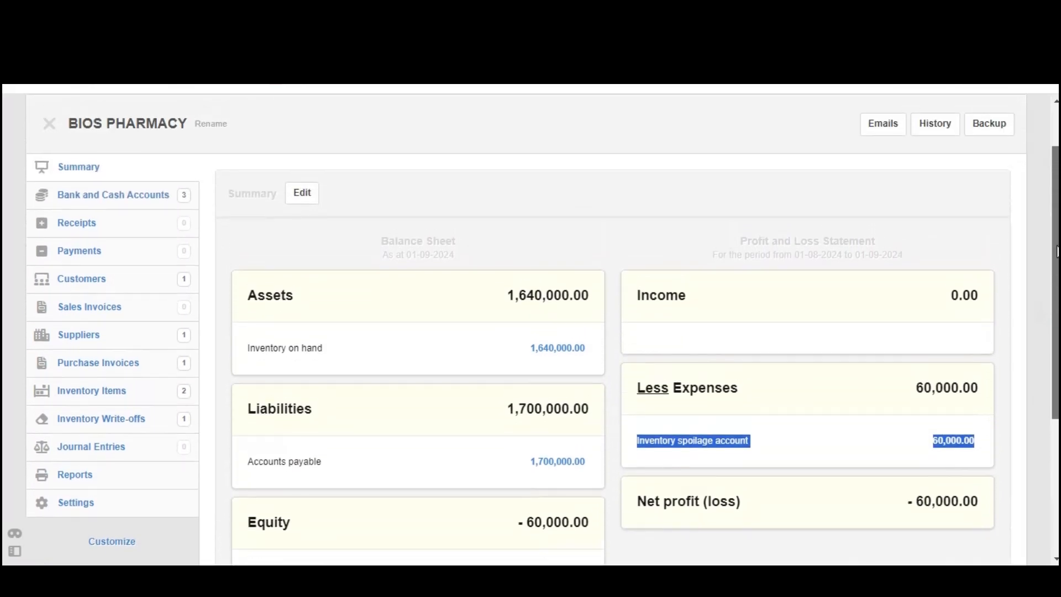